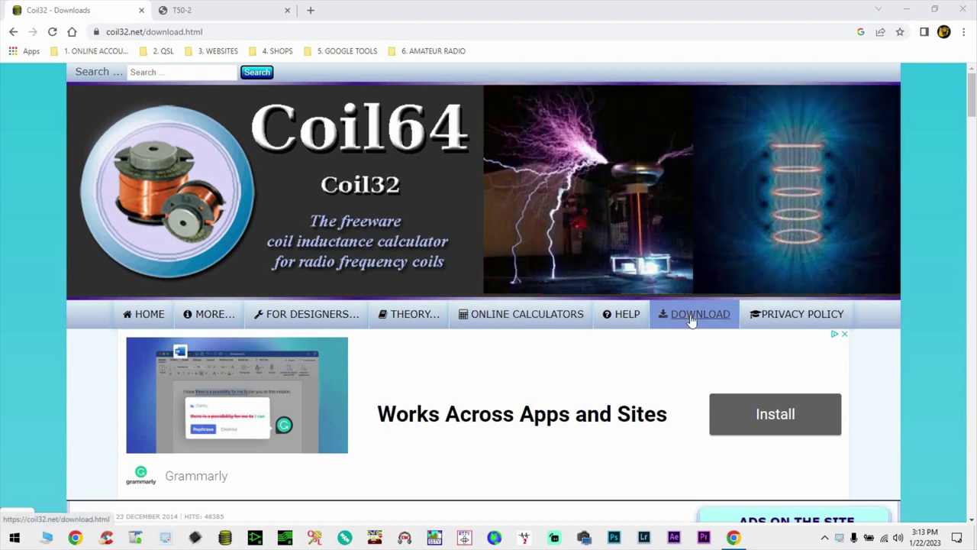
# Scroll down through the Coil64 installer download links on the Coil32 page, then back to the top.
pyautogui.scroll(-4, 660, 341)
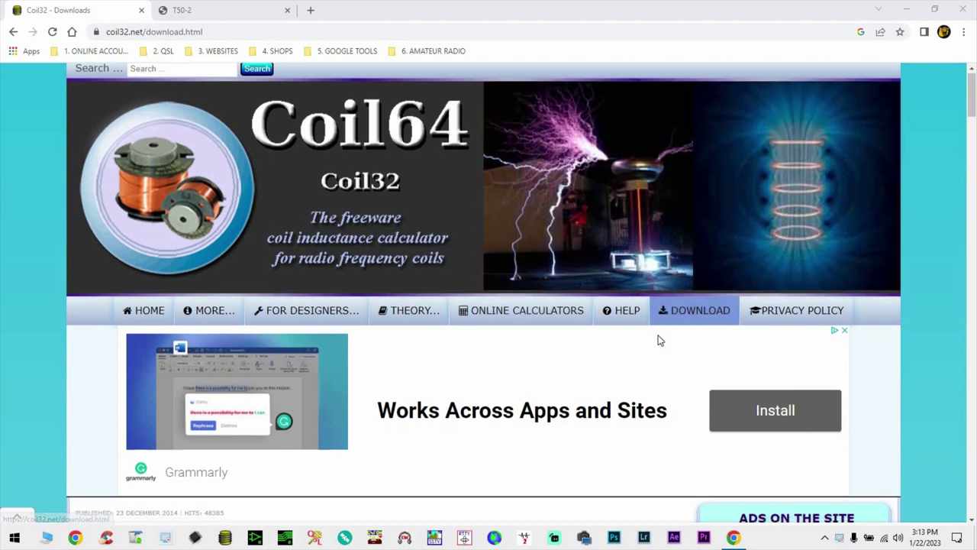
pyautogui.scroll(-1, 660, 341)
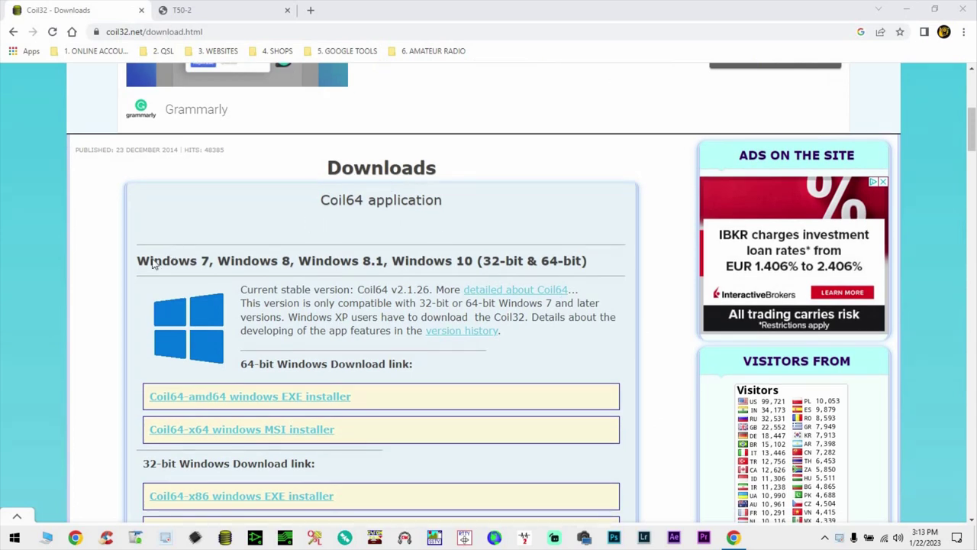
pyautogui.scroll(-2, 97, 297)
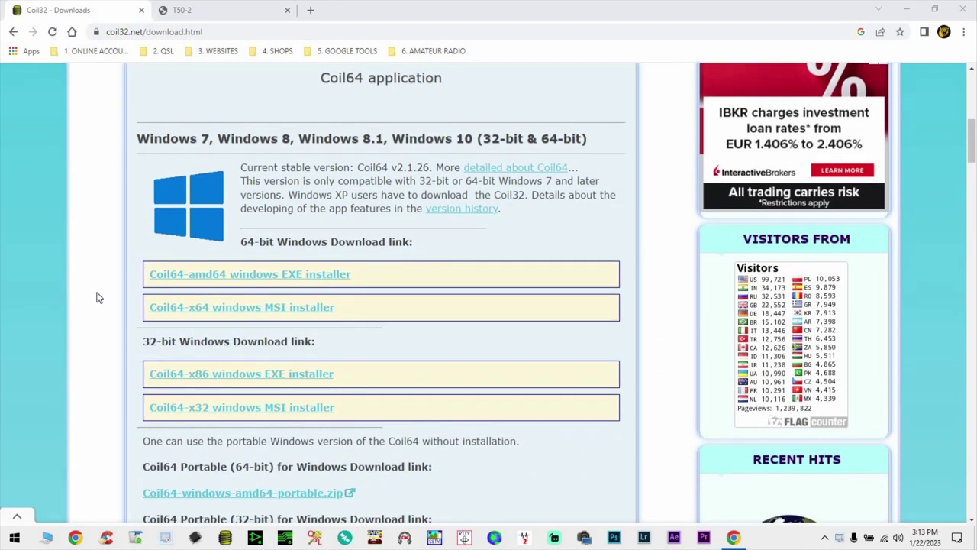
pyautogui.scroll(1, 97, 297)
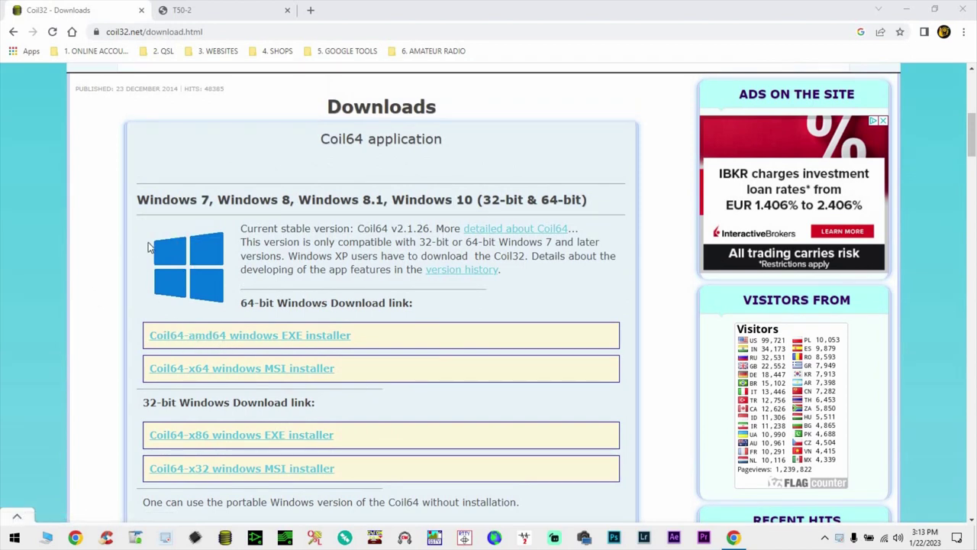
pyautogui.scroll(5, 133, 246)
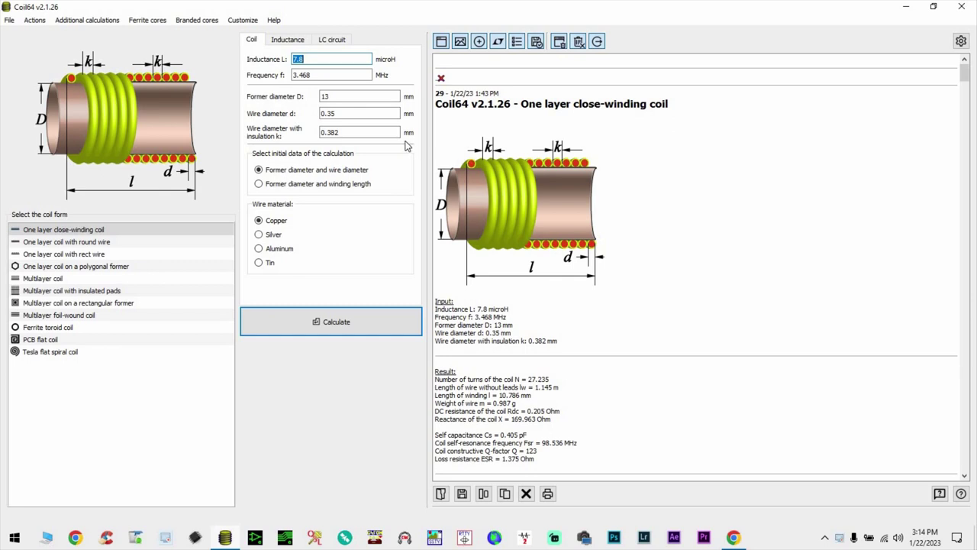
# In the LC circuit tab, replace 7.8 and 270.015 with 5 µH and 100 pF and calculate 7.118 MHz.
pyautogui.click(336, 40)
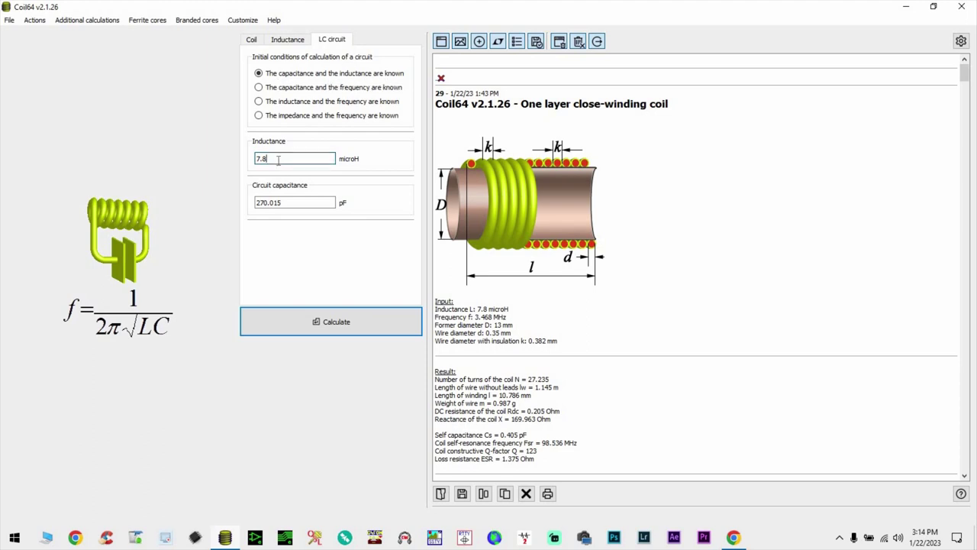
pyautogui.moveTo(281, 158); pyautogui.dragTo(240, 164)
pyautogui.press('BackSpace')
pyautogui.moveTo(288, 205); pyautogui.dragTo(218, 206)
pyautogui.press('BackSpace')
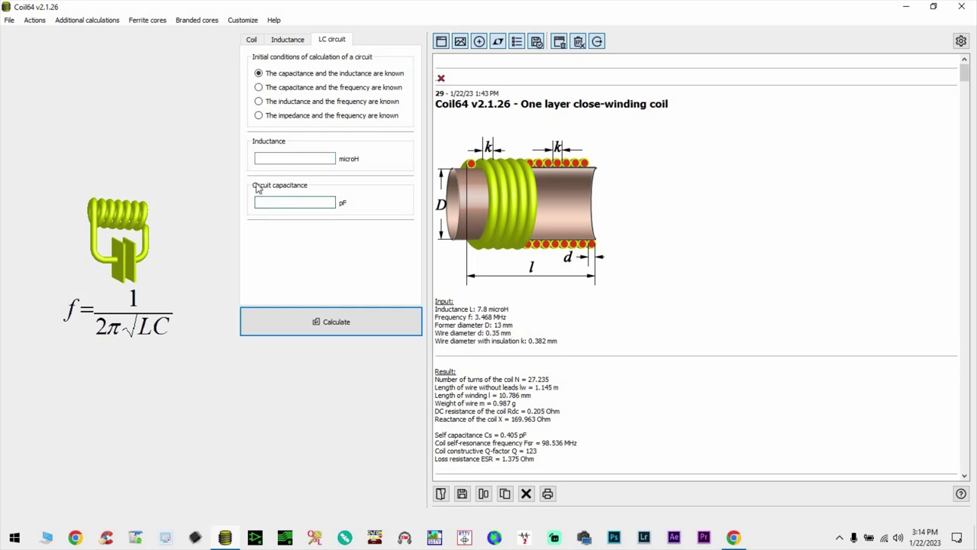
pyautogui.click(276, 157)
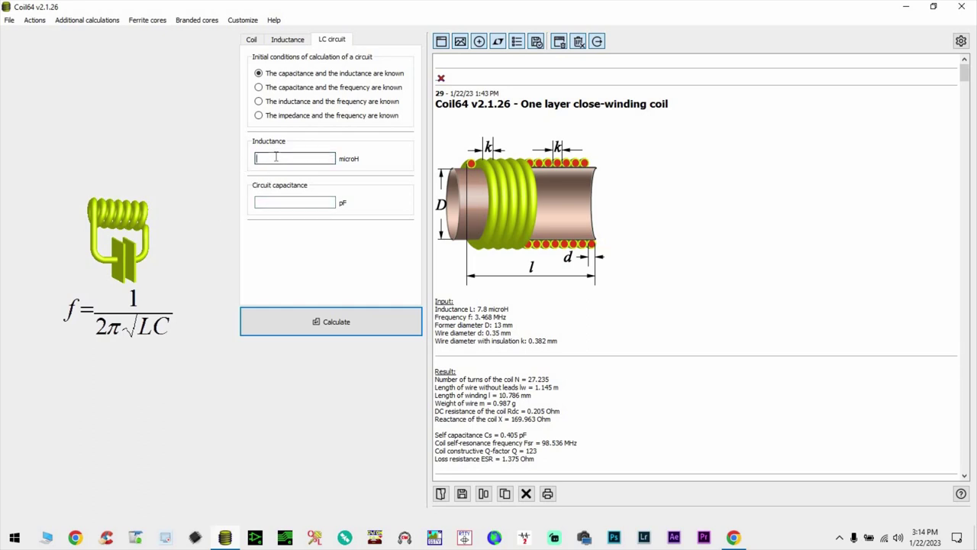
pyautogui.write('5')
pyautogui.click(267, 203)
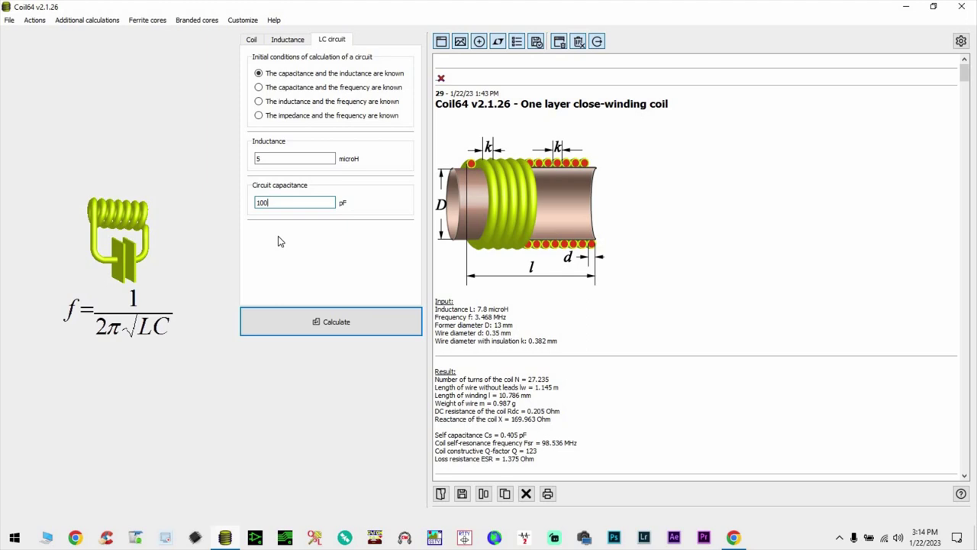
pyautogui.click(324, 320)
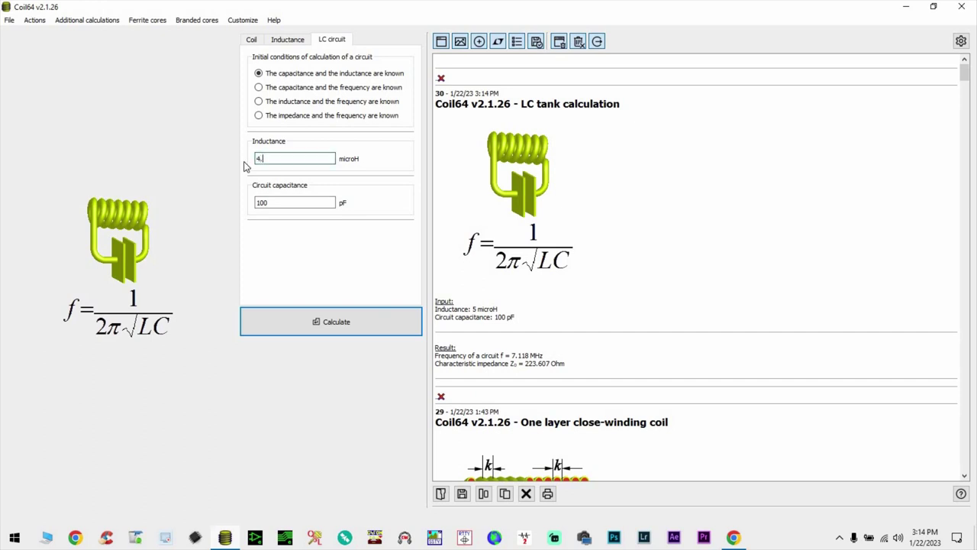
# Recalculate the tank at 4.7 µH, then 4.8 µH with 100 pF (7.264 MHz), and start editing capacitance to 108 pF.
pyautogui.press('Return')
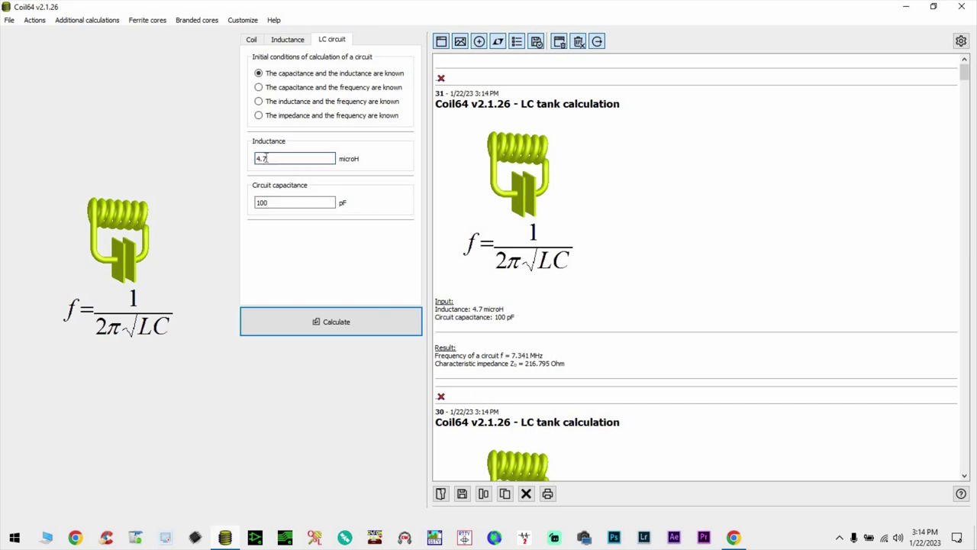
pyautogui.click(283, 310)
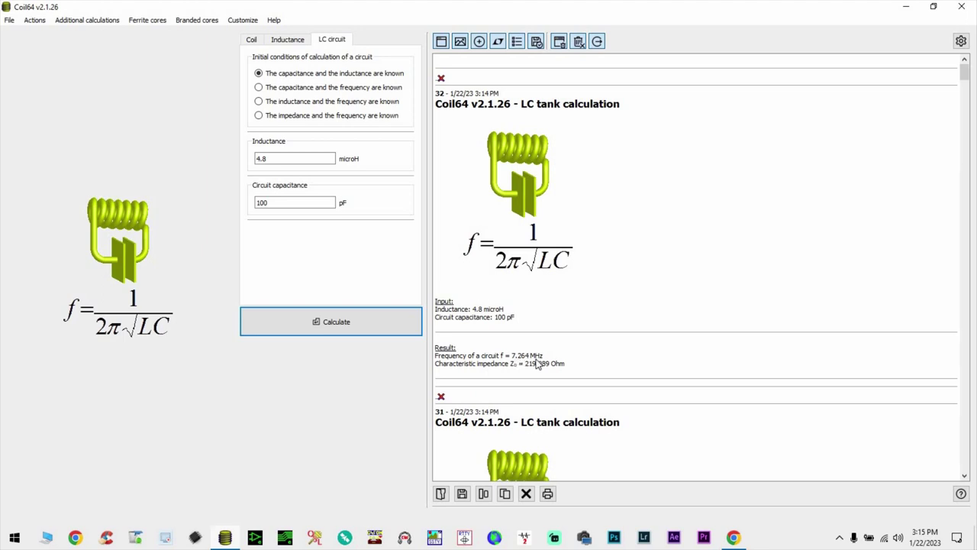
pyautogui.click(262, 202)
# Calculate the 4.8 µH tank at 108 pF, then at 109 pF, reaching 6.958 MHz and 209.849 Ohm.
pyautogui.click(307, 327)
pyautogui.click(266, 202)
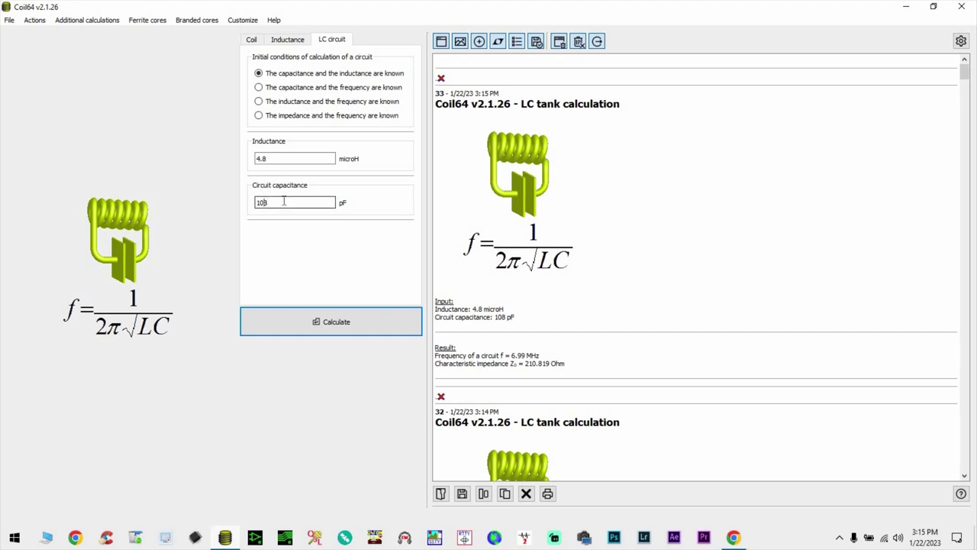
pyautogui.press('BackSpace')
pyautogui.write('9')
pyautogui.click(296, 328)
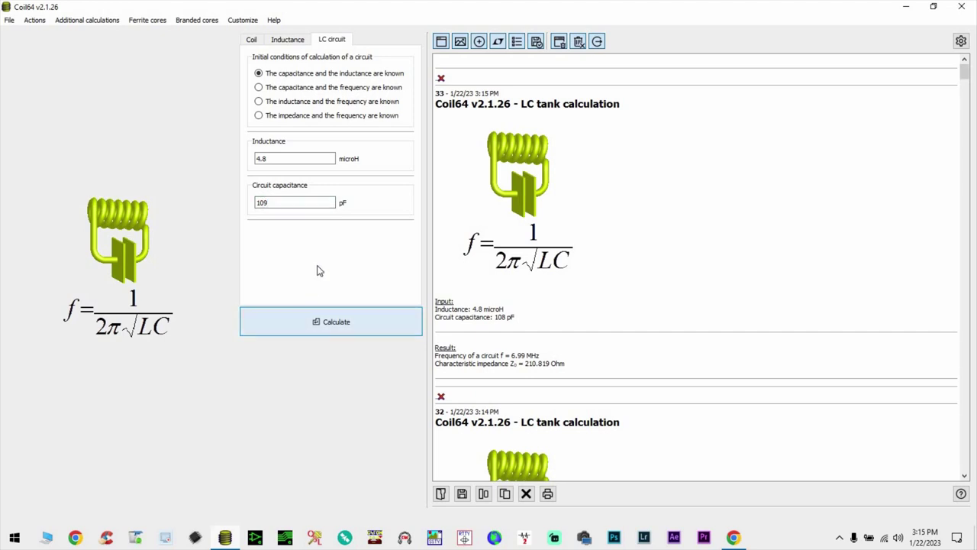
pyautogui.click(263, 203)
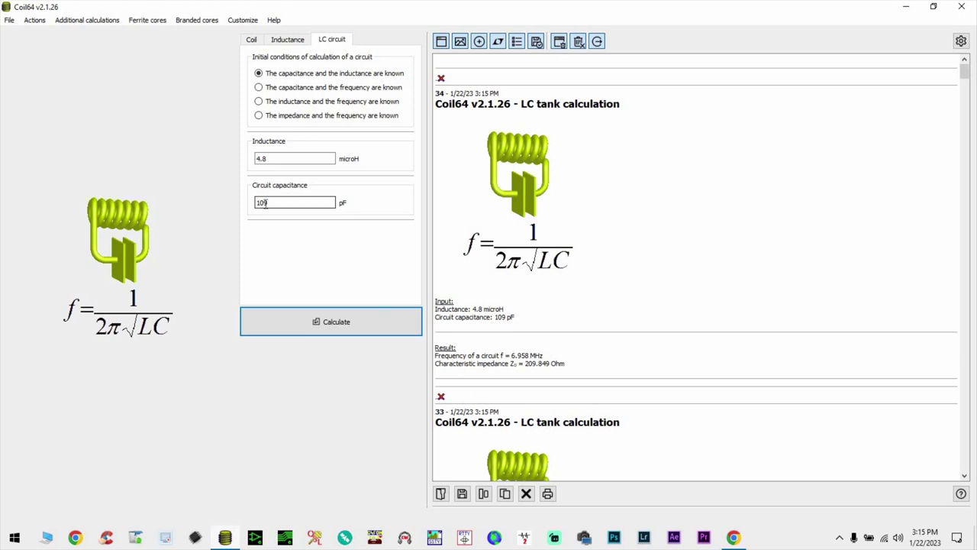
pyautogui.click(519, 365)
pyautogui.click(271, 202)
pyautogui.click(261, 158)
# Move between the coil and LC circuit calculations, ending on the one-layer coil with 4.8 µH.
pyautogui.click(290, 44)
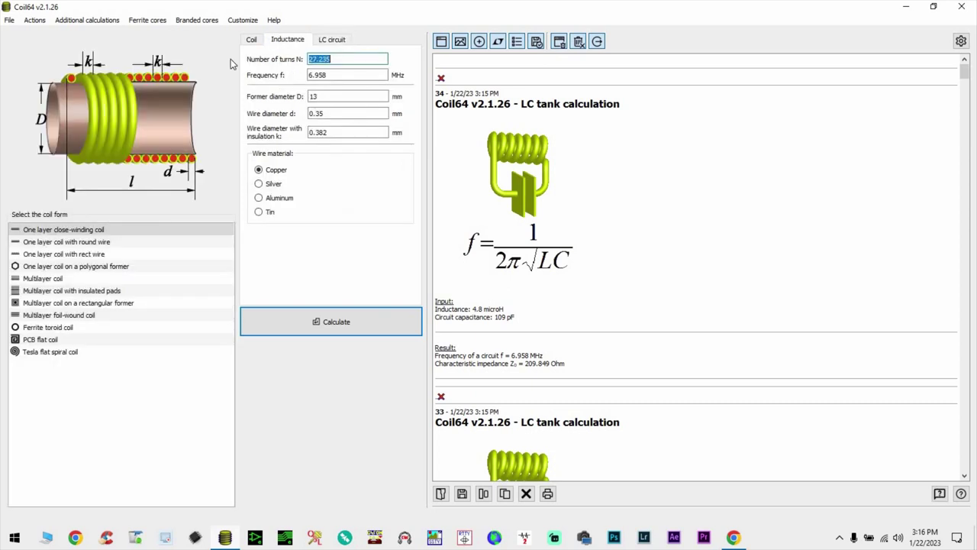
pyautogui.click(250, 42)
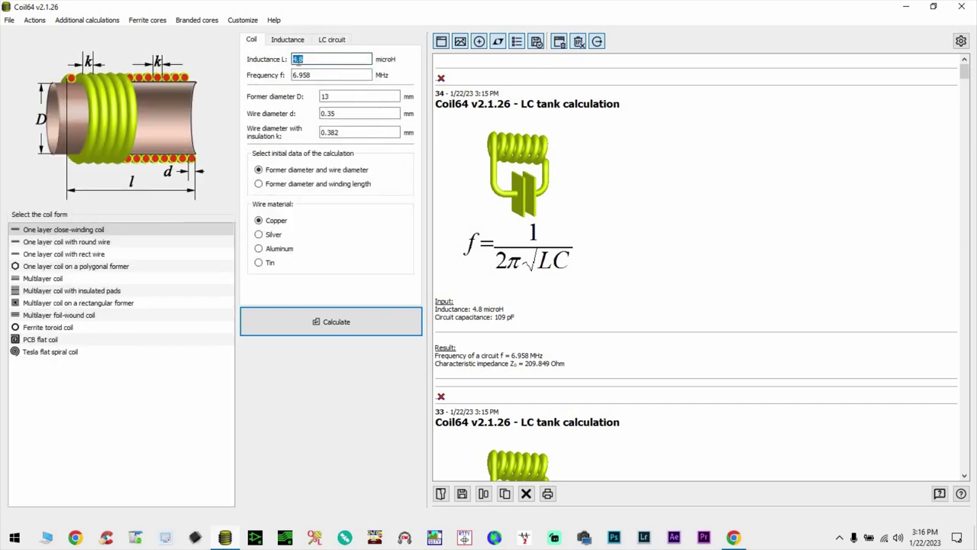
pyautogui.click(332, 42)
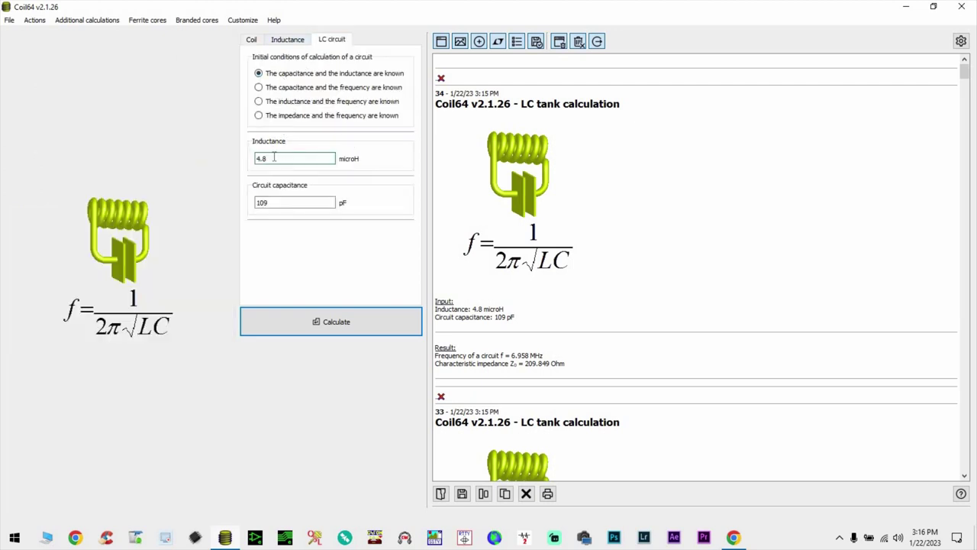
pyautogui.click(251, 39)
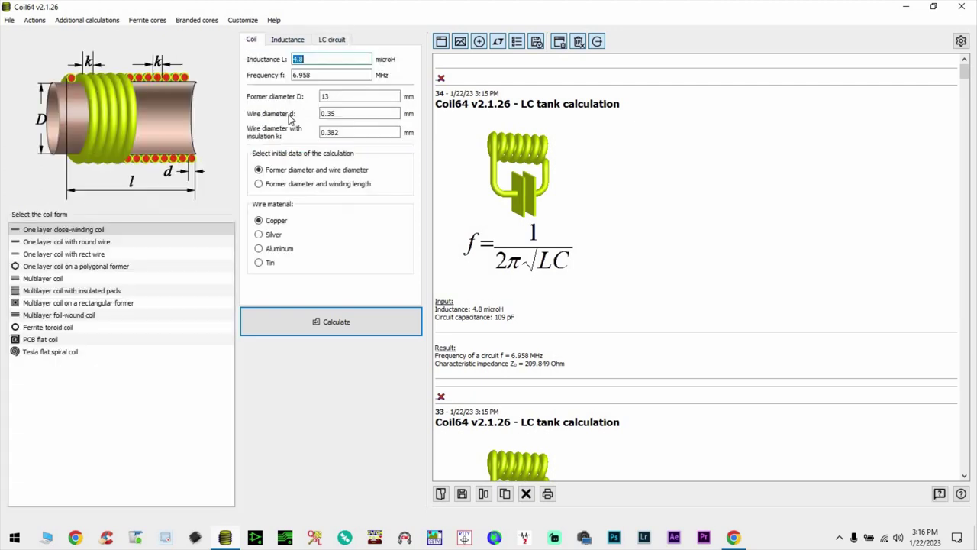
pyautogui.click(328, 43)
pyautogui.click(252, 42)
# Set a 13 mm former diameter and 0.4 mm wire, giving 0.436 mm insulated diameter.
pyautogui.press('Tab')
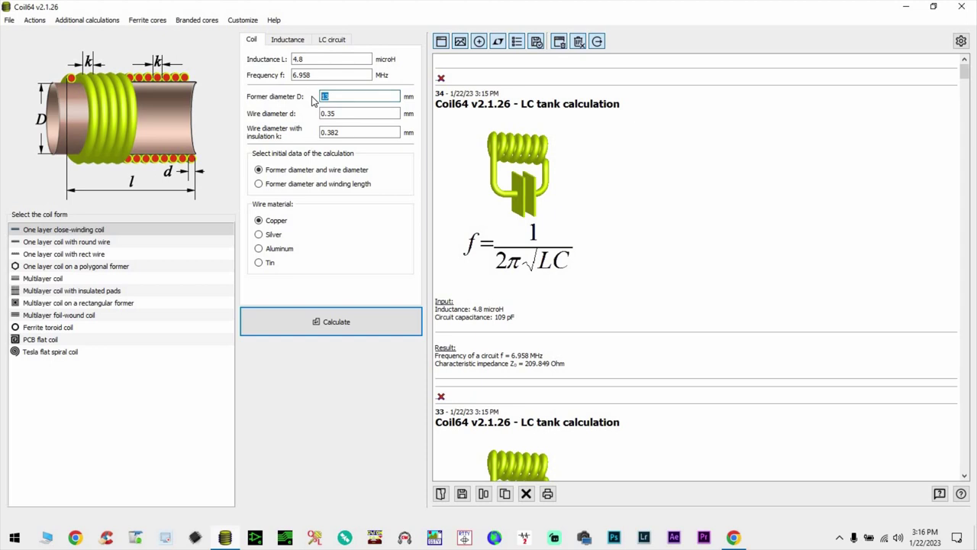
pyautogui.write('13')
pyautogui.click(344, 113)
pyautogui.press('BackSpace')
pyautogui.press('BackSpace')
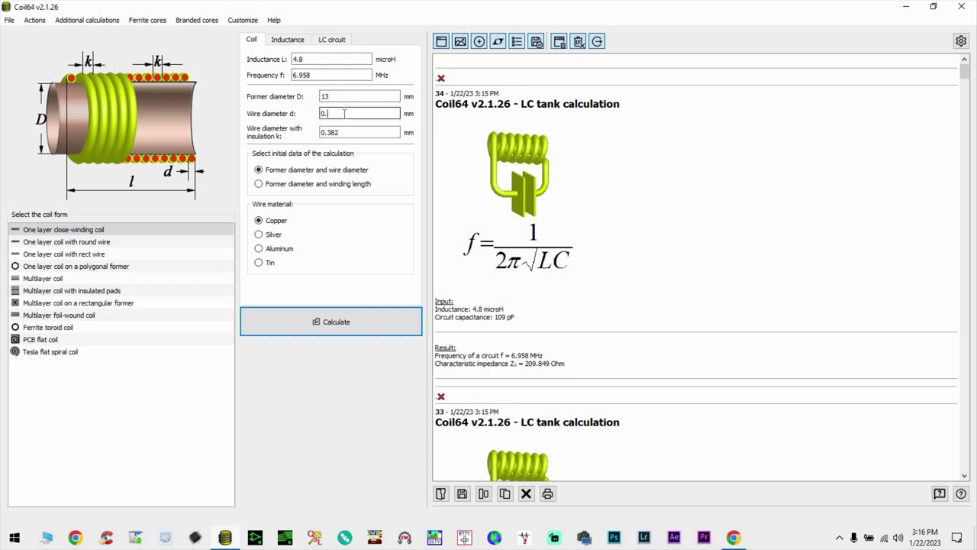
pyautogui.write('4')
pyautogui.click(345, 131)
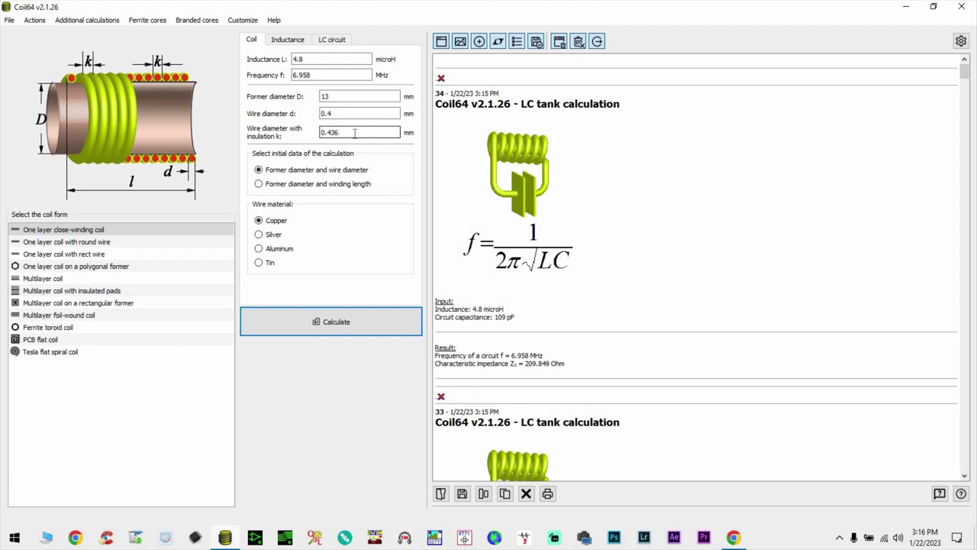
pyautogui.doubleClick(354, 133)
pyautogui.click(354, 133)
# Calculate the coil at 6.958 MHz and review the results: 20.276 turns, 9.276 mm winding length.
pyautogui.click(327, 323)
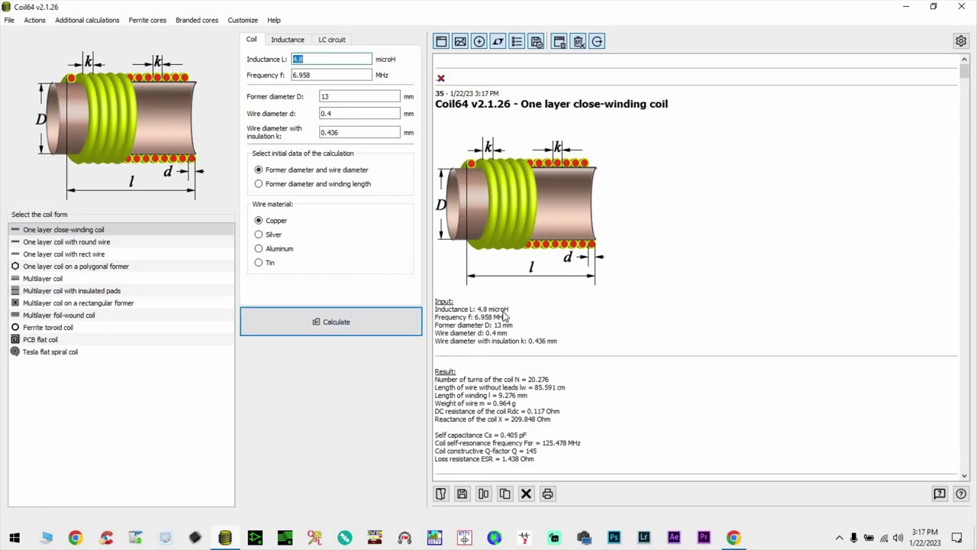
pyautogui.scroll(-1, 504, 315)
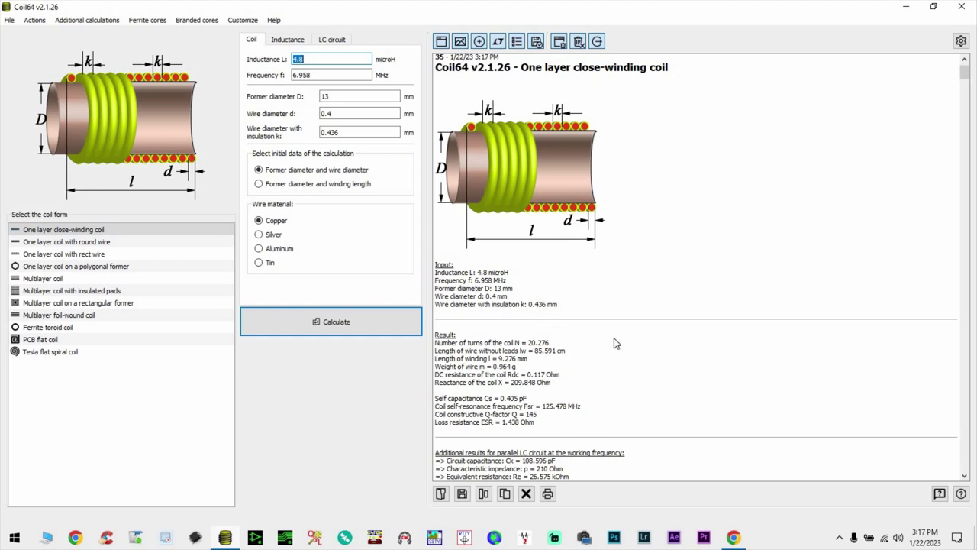
pyautogui.scroll(-1, 616, 343)
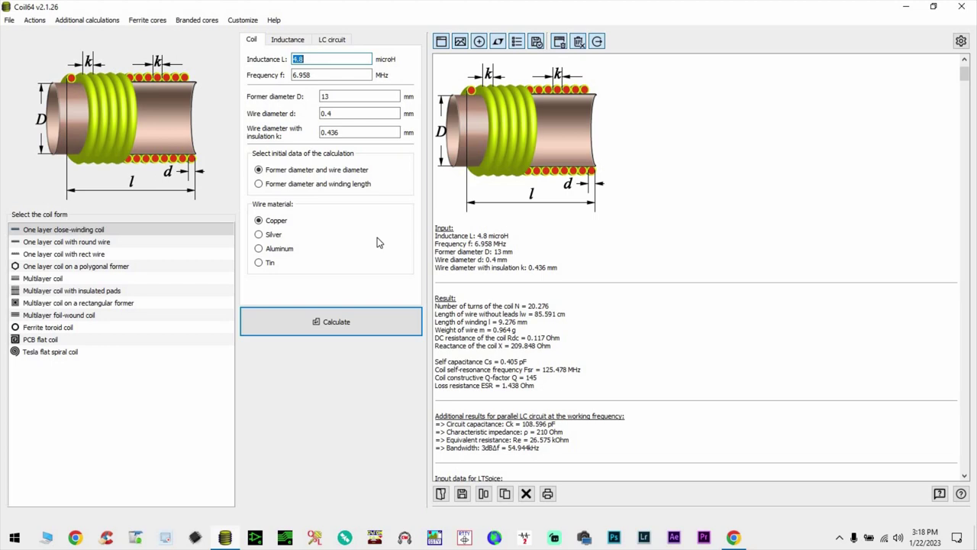
pyautogui.click(309, 59)
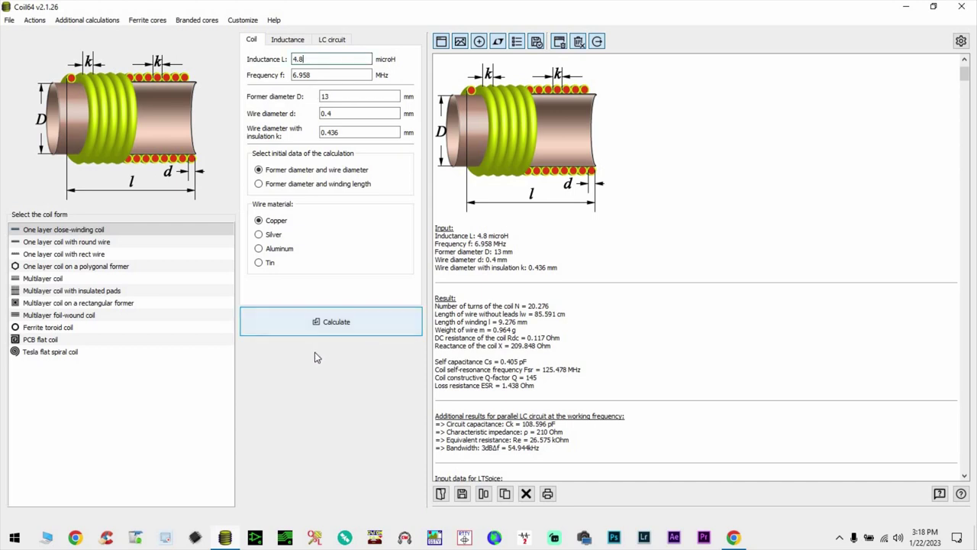
# Go to Chrome, close the Coil32 downloads tab and scroll to the T50-2 calculator.
pyautogui.click(735, 538)
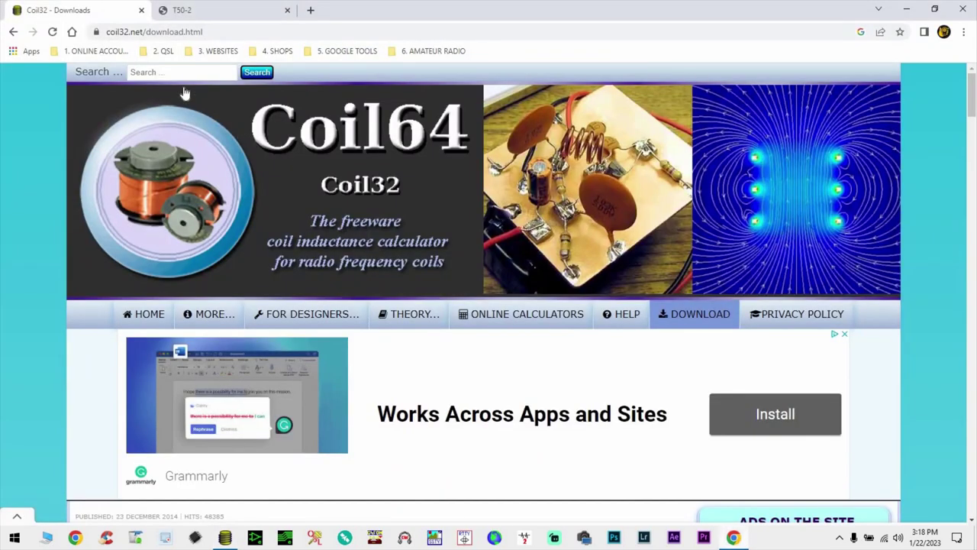
pyautogui.click(141, 10)
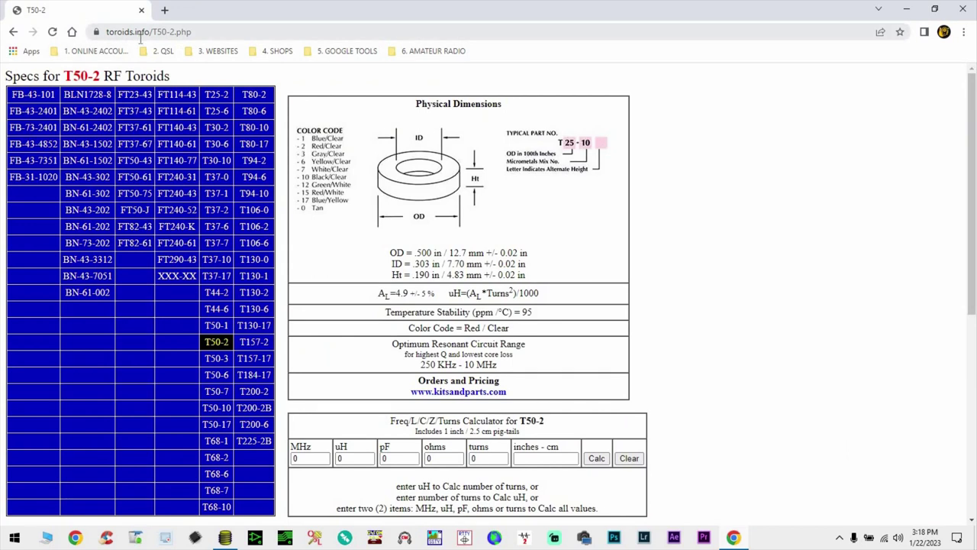
pyautogui.scroll(-2, 160, 280)
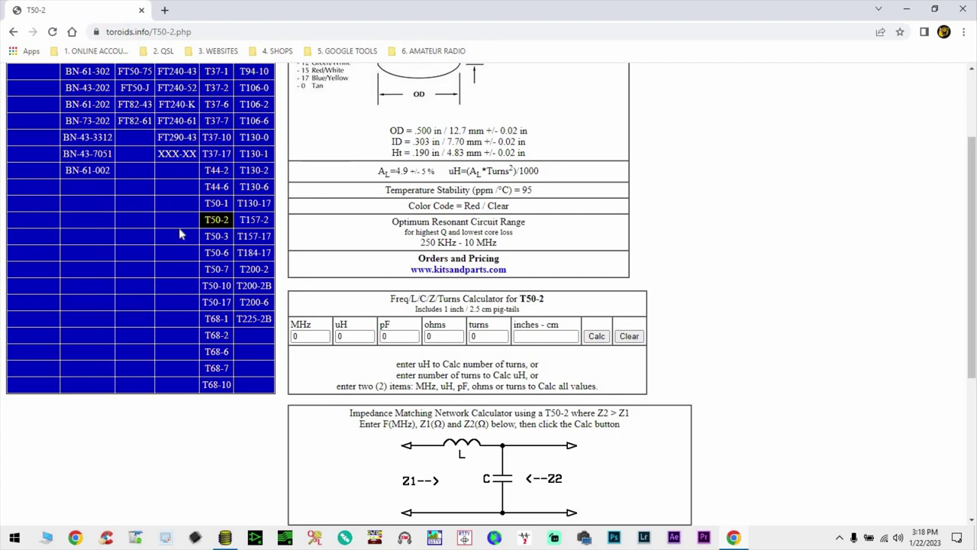
# Calculate the T50-2 for 7.2 MHz and 100 pF, giving 4.89 µH and 31.6 turns.
pyautogui.click(309, 336)
pyautogui.hotkey('ctrl', 'a')
pyautogui.write('7.2')
pyautogui.press('Tab')
pyautogui.press('Tab')
pyautogui.write('100')
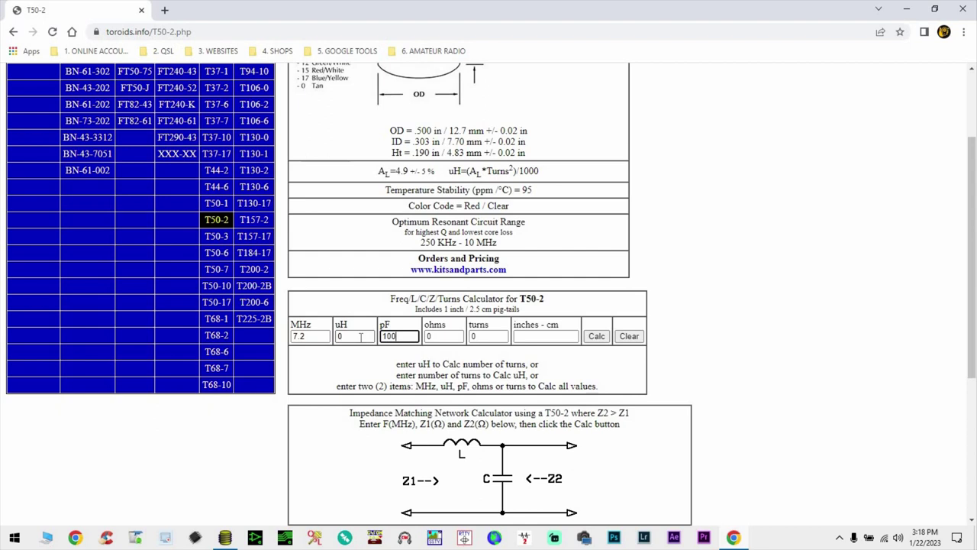
pyautogui.click(592, 337)
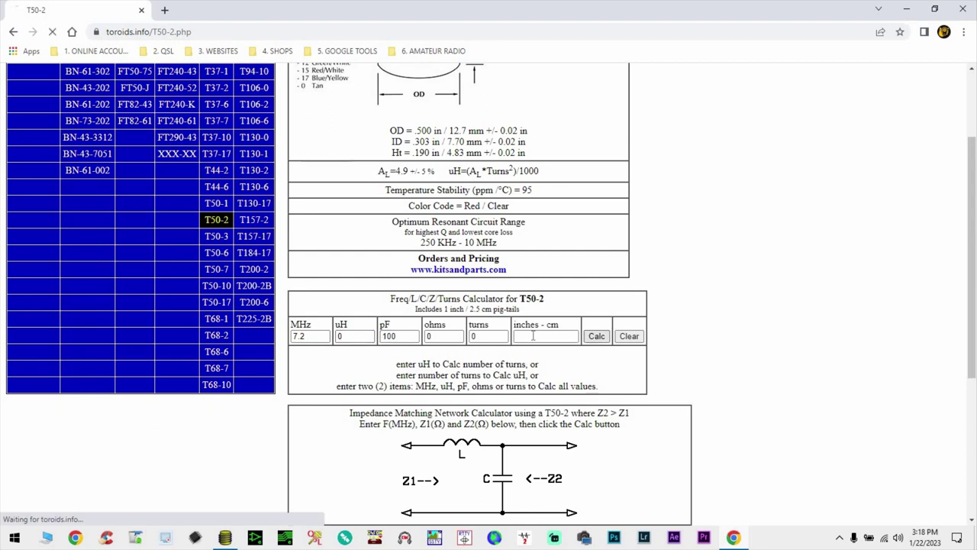
pyautogui.scroll(-2, 525, 335)
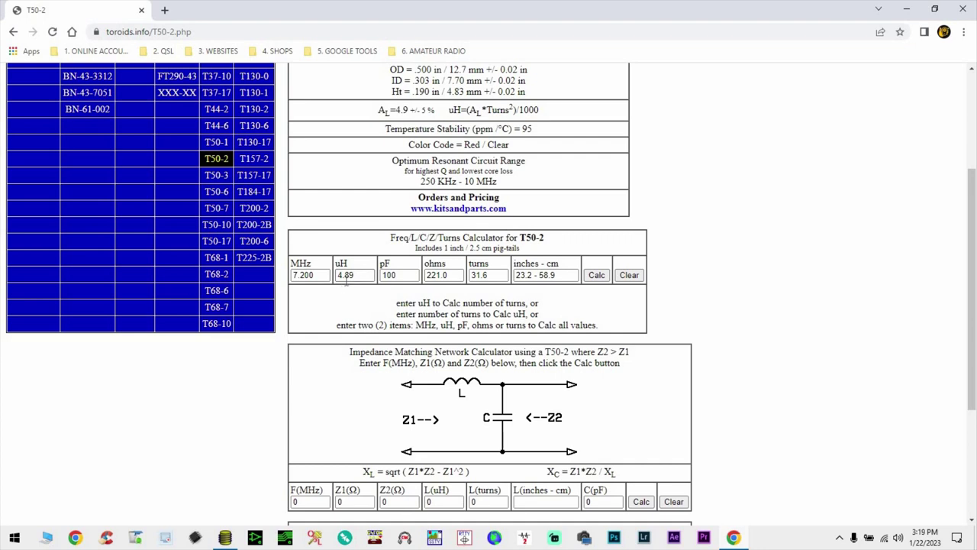
pyautogui.click(477, 277)
# Select the 4.89 µH result, then clear the T50-2 calculator values.
pyautogui.doubleClick(338, 274)
pyautogui.click(629, 276)
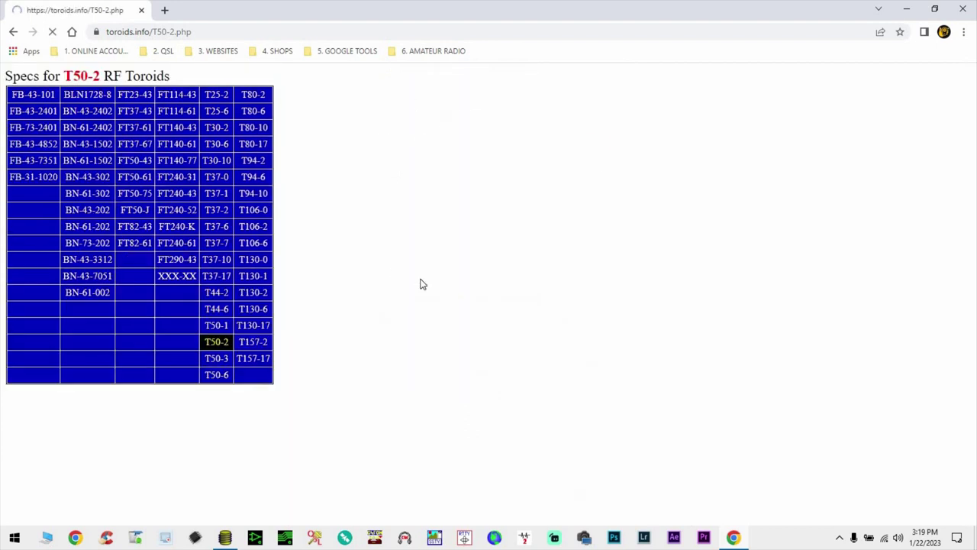
# Calculate the T50-2 for 4.89 µH at 7 MHz, giving 106 pF and 215.1 ohms.
pyautogui.click(307, 276)
pyautogui.press('Tab')
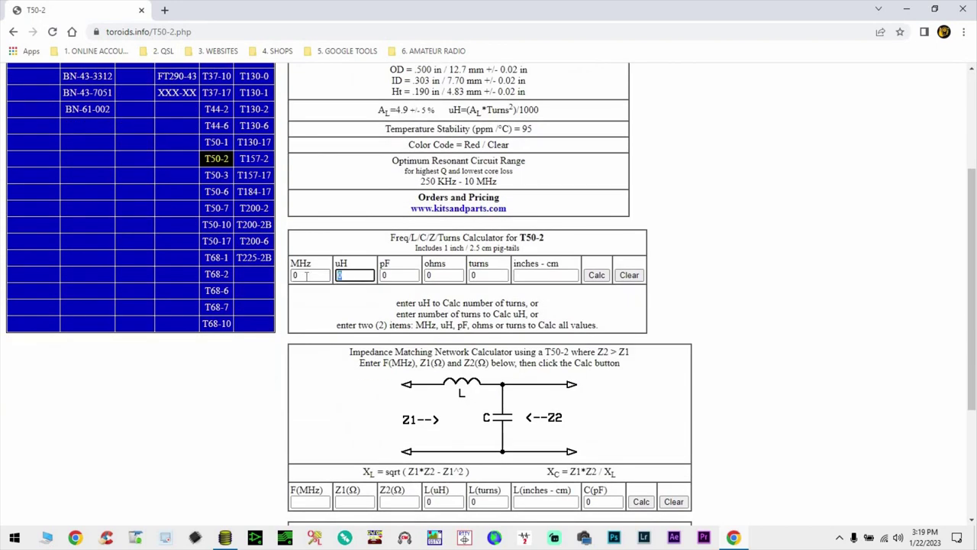
pyautogui.write('4.89')
pyautogui.doubleClick(291, 279)
pyautogui.write('7')
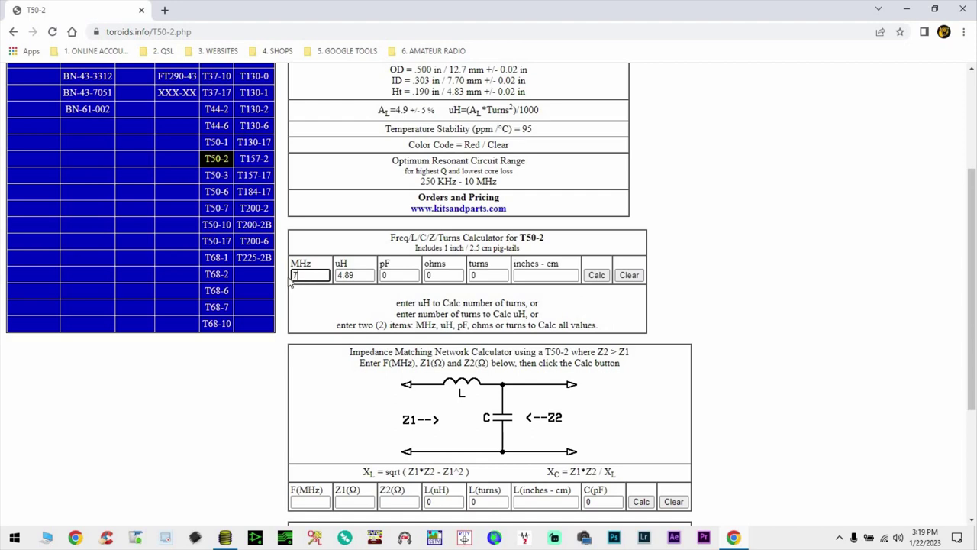
pyautogui.press('Return')
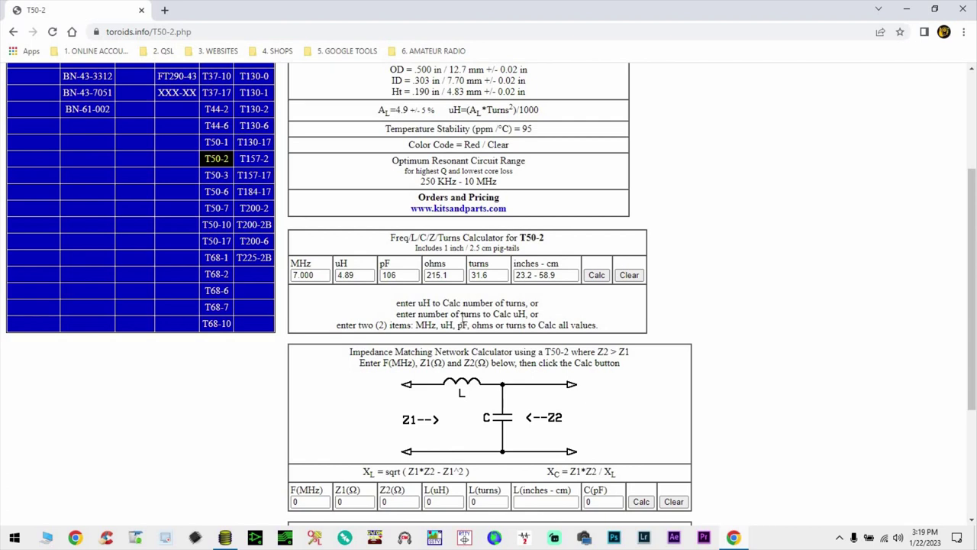
# Point out the 31.6 turns and 106 pF results, then reset all calculator fields to zero.
pyautogui.click(478, 276)
pyautogui.click(389, 277)
pyautogui.moveTo(391, 275); pyautogui.dragTo(400, 276)
pyautogui.click(409, 276)
pyautogui.click(629, 274)
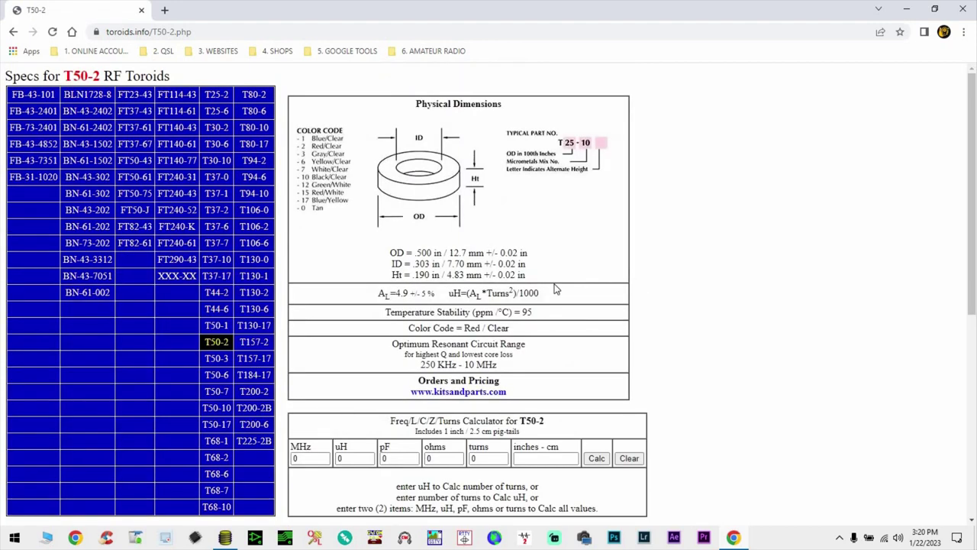
# Scroll through the impedance matching calculators and back, with MHz, uH, pF, ohms and turns all at 0.
pyautogui.scroll(-2, 585, 283)
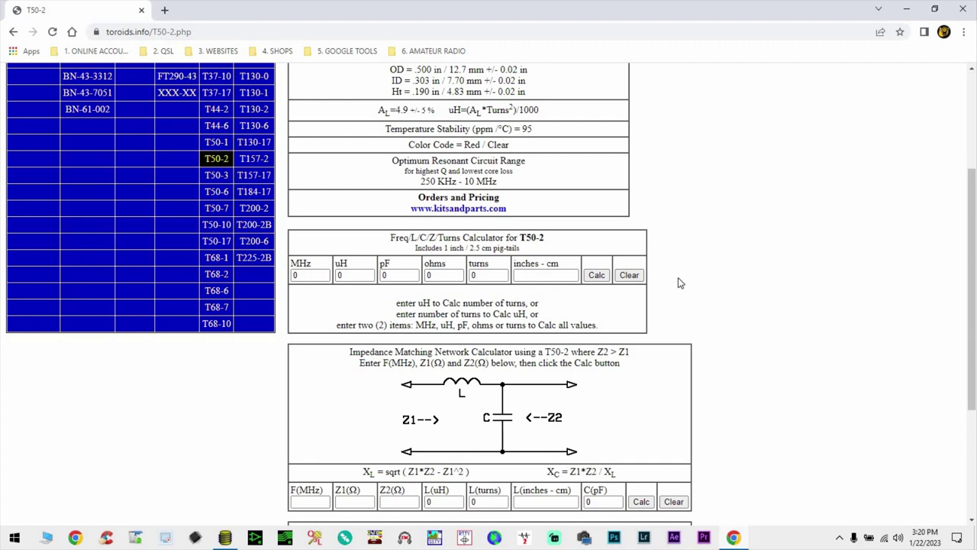
pyautogui.scroll(-2, 679, 282)
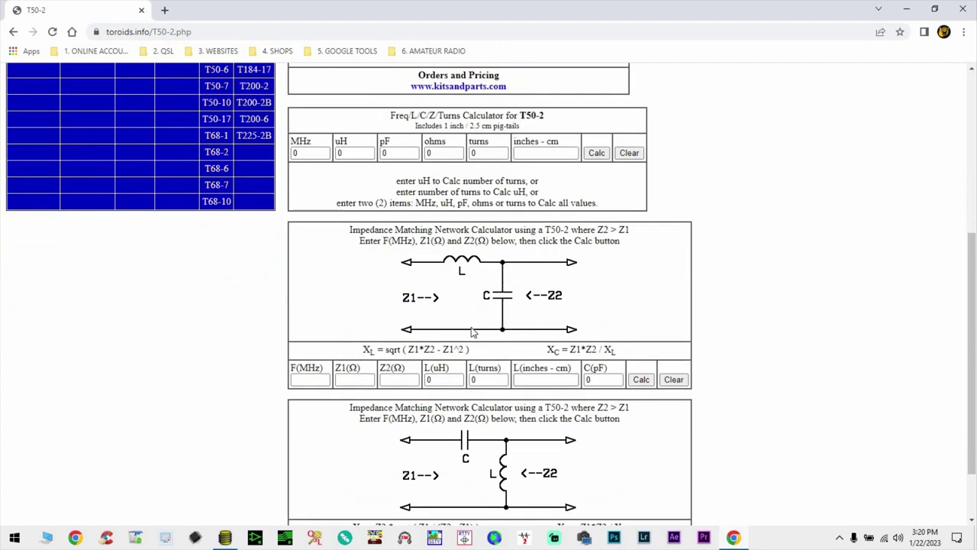
pyautogui.scroll(2, 763, 219)
pyautogui.scroll(2, 765, 219)
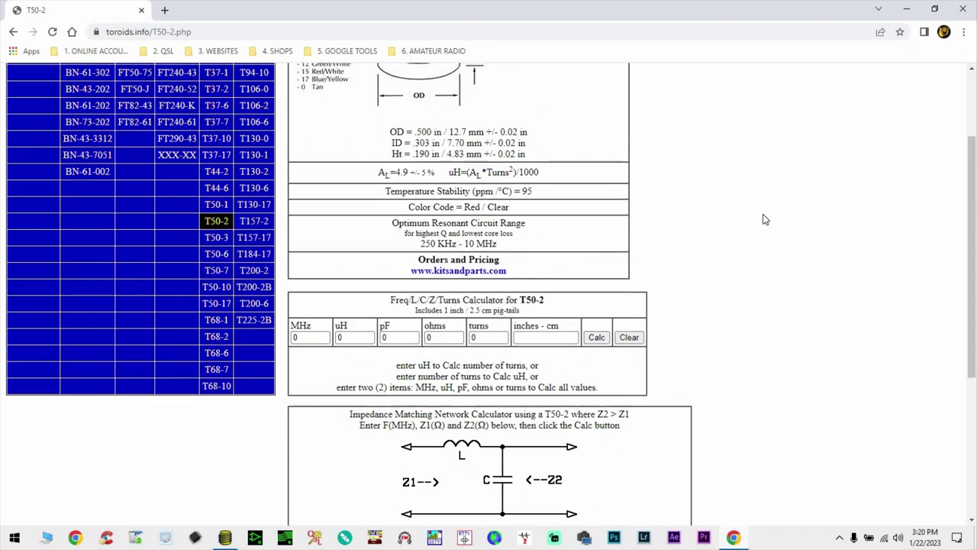
pyautogui.scroll(-3, 765, 220)
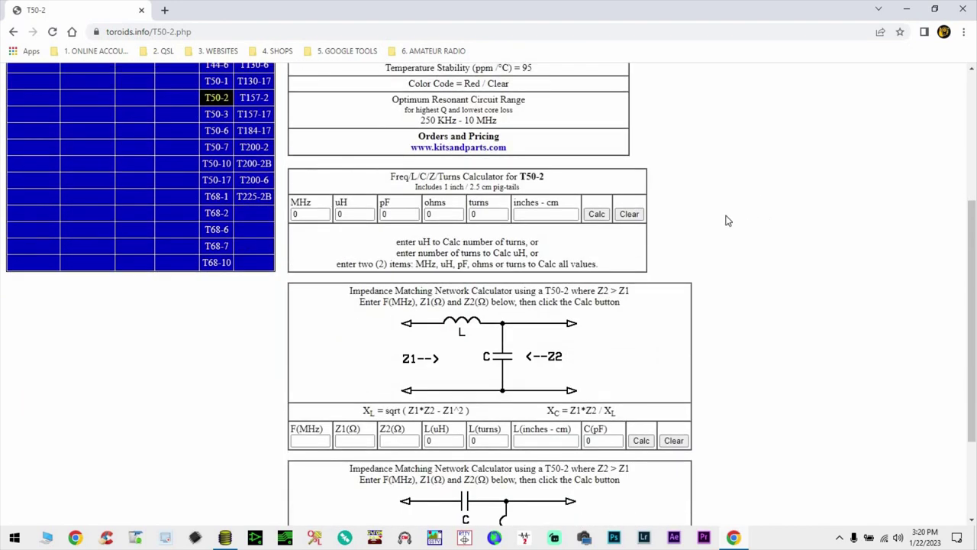
pyautogui.scroll(1, 727, 221)
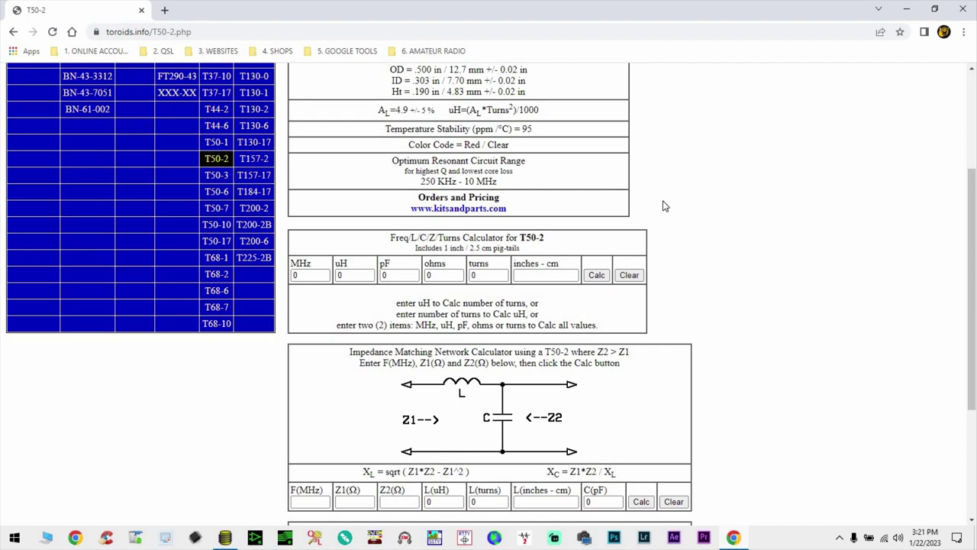
pyautogui.scroll(-1, 663, 205)
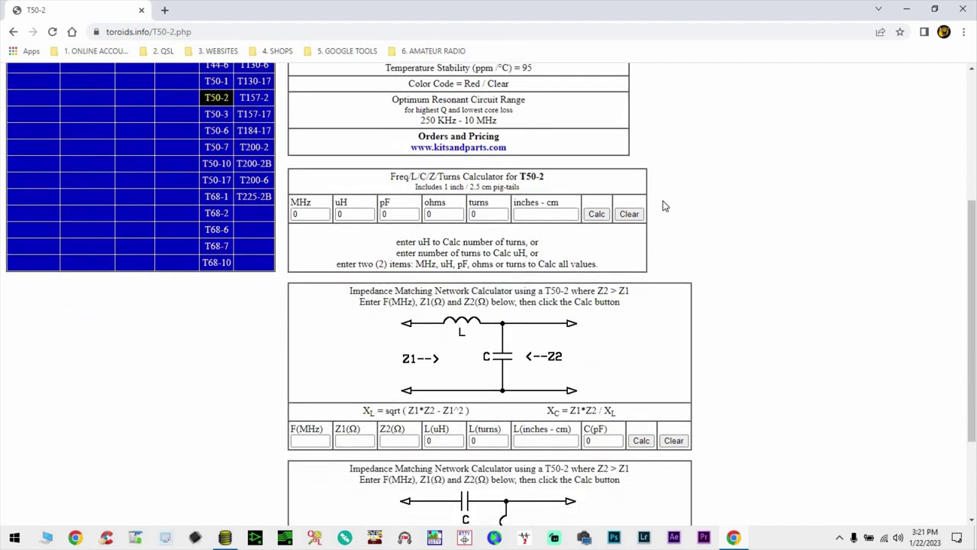
pyautogui.scroll(1, 666, 205)
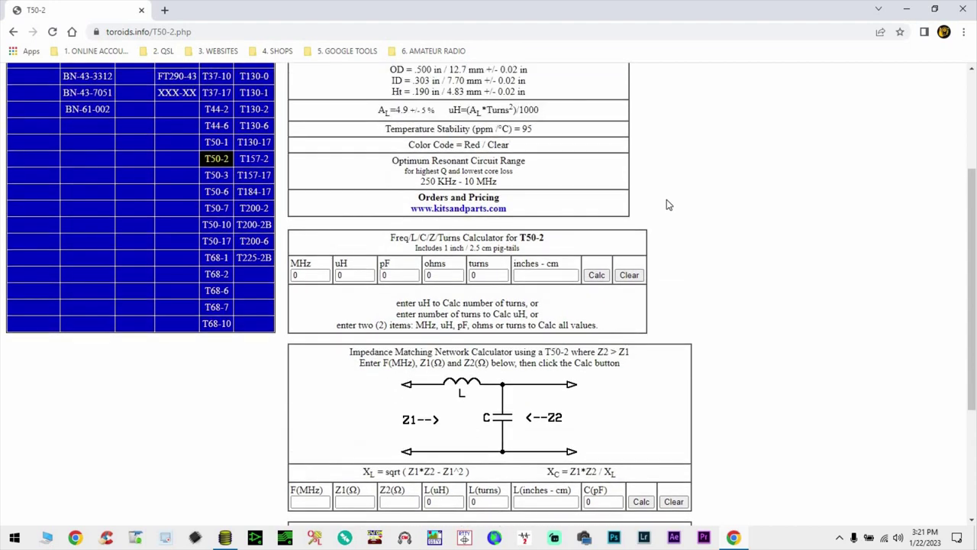
pyautogui.click(366, 275)
pyautogui.scroll(-1, 319, 292)
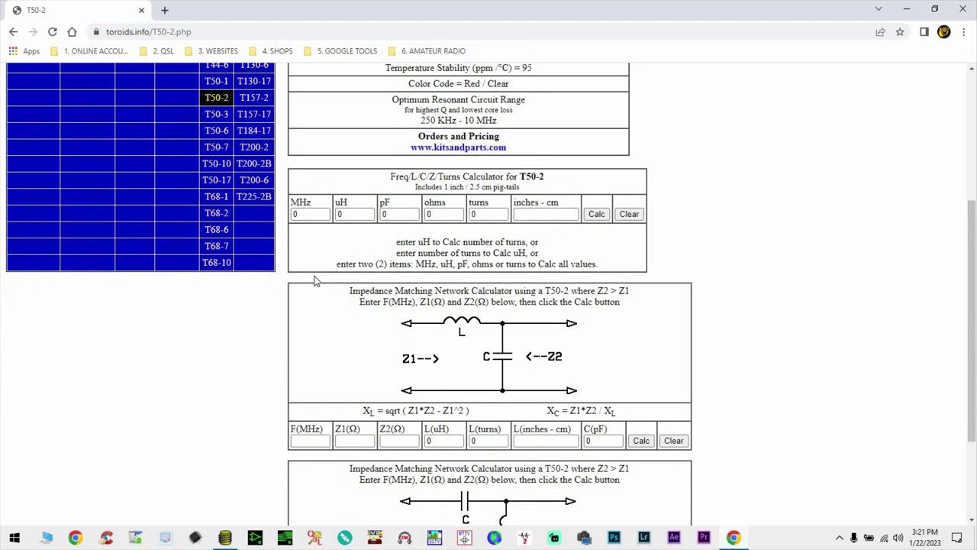
pyautogui.scroll(1, 316, 278)
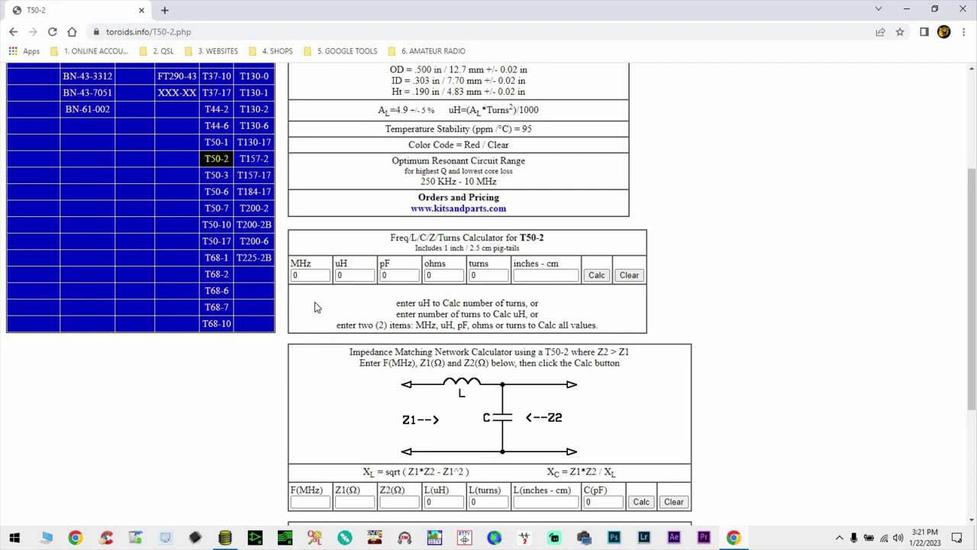
# Calculate the T50-2 for 3.8 MHz and 220 pF: 7.97 µH, 40.3 turns, 190.4 ohms.
pyautogui.doubleClick(310, 274)
pyautogui.write('3.8')
pyautogui.doubleClick(345, 276)
pyautogui.press('Tab')
pyautogui.write('220')
pyautogui.click(596, 276)
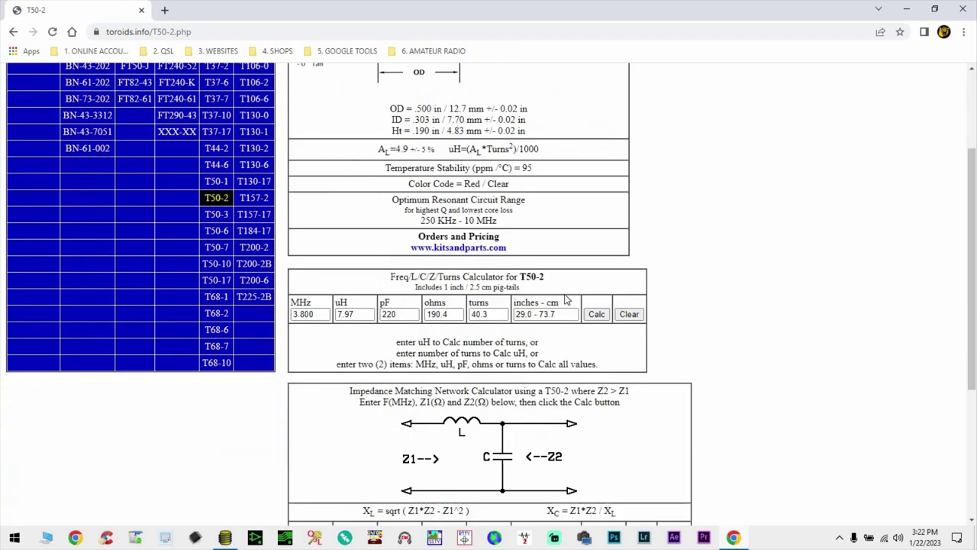
pyautogui.scroll(-2, 566, 299)
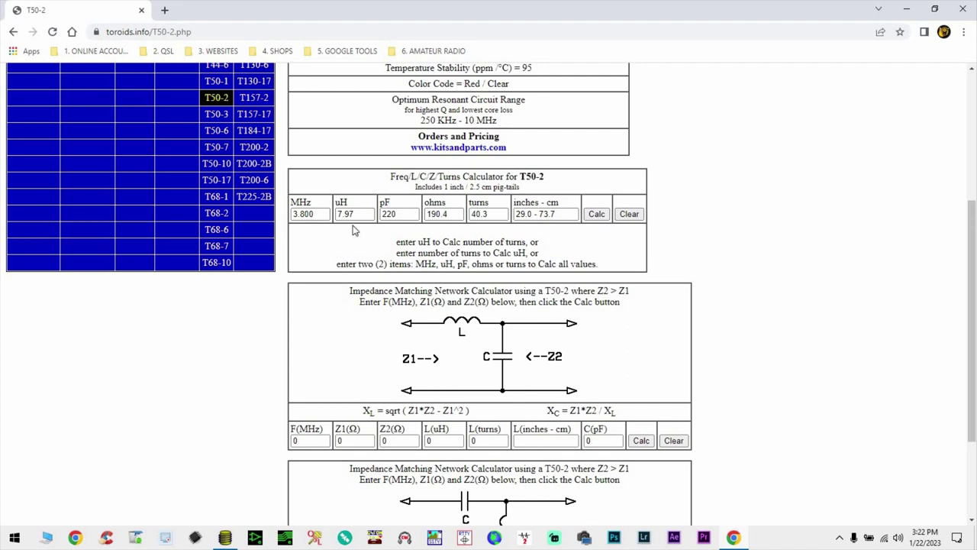
pyautogui.moveTo(360, 214); pyautogui.dragTo(309, 205)
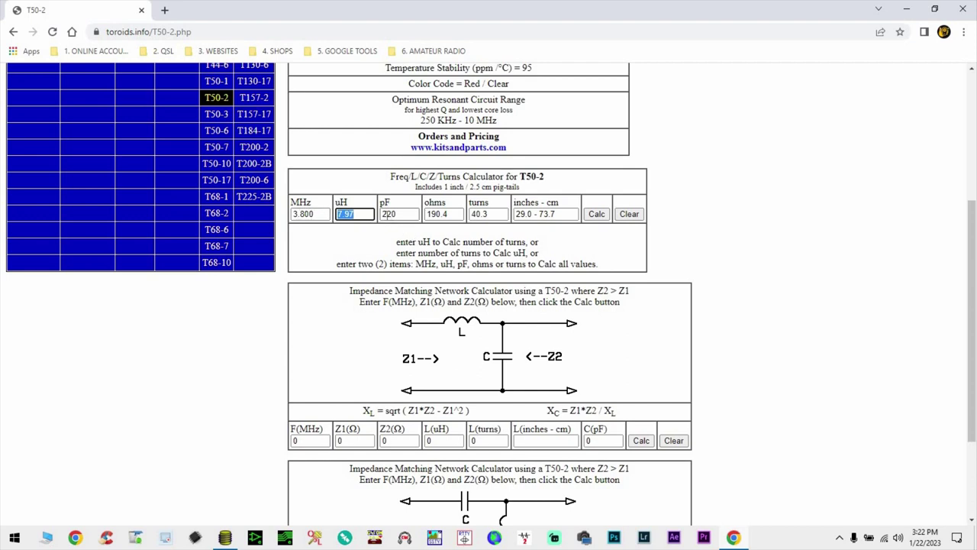
# Recalculate the T50-2 for 7.97 µH at 3.5 MHz, giving 259 pF, 175.3 ohms and 40.3 turns.
pyautogui.click(630, 215)
pyautogui.scroll(-1, 435, 246)
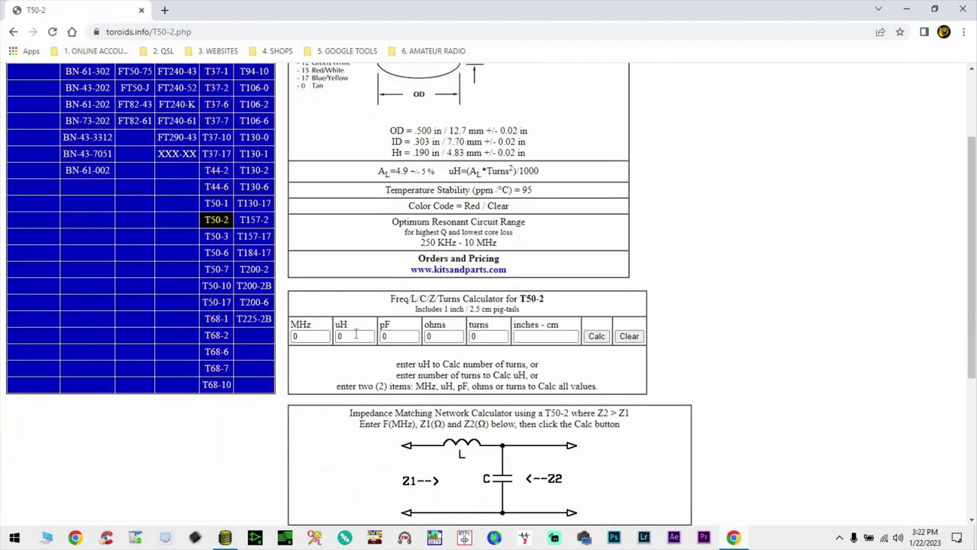
pyautogui.write('7.97')
pyautogui.scroll(-1, 327, 342)
pyautogui.click(305, 215)
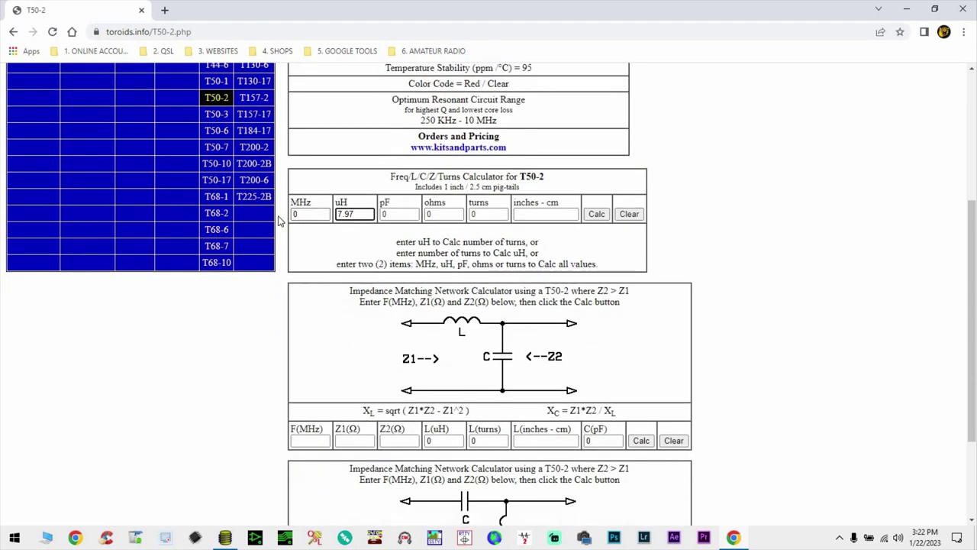
pyautogui.write('3.5')
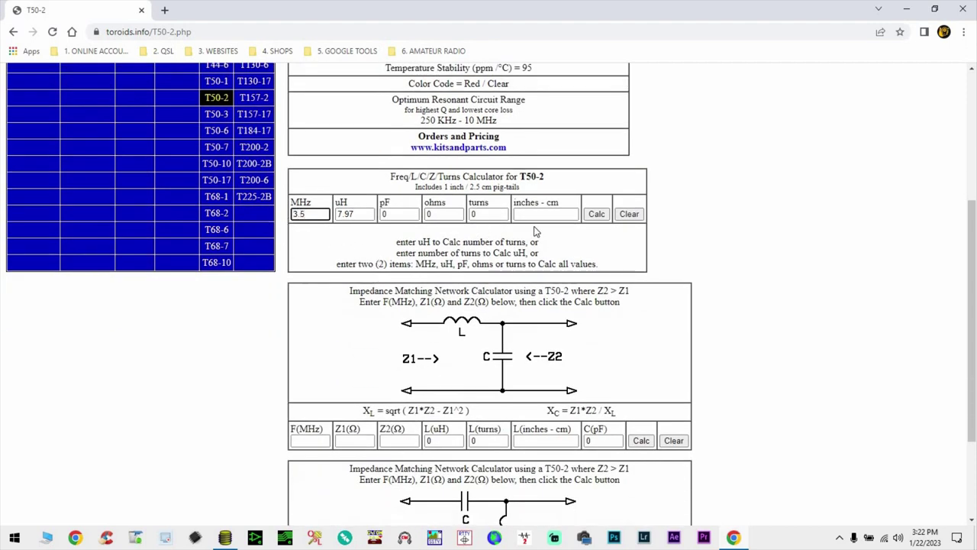
pyautogui.click(596, 213)
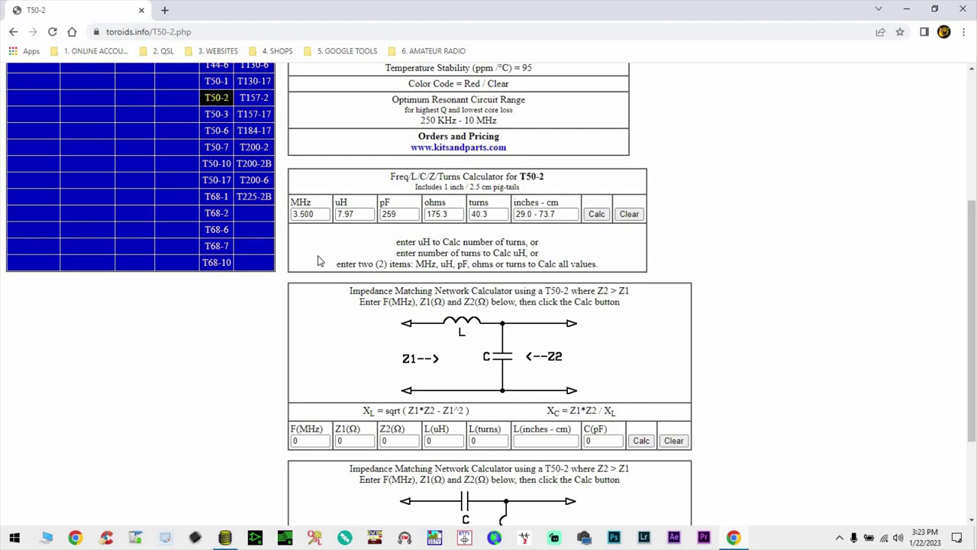
pyautogui.scroll(1, 319, 261)
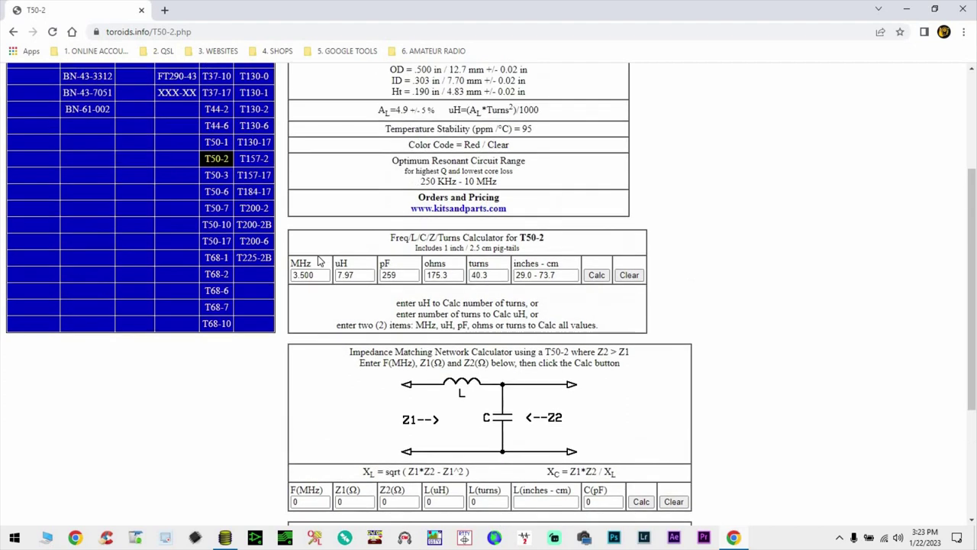
pyautogui.click(164, 10)
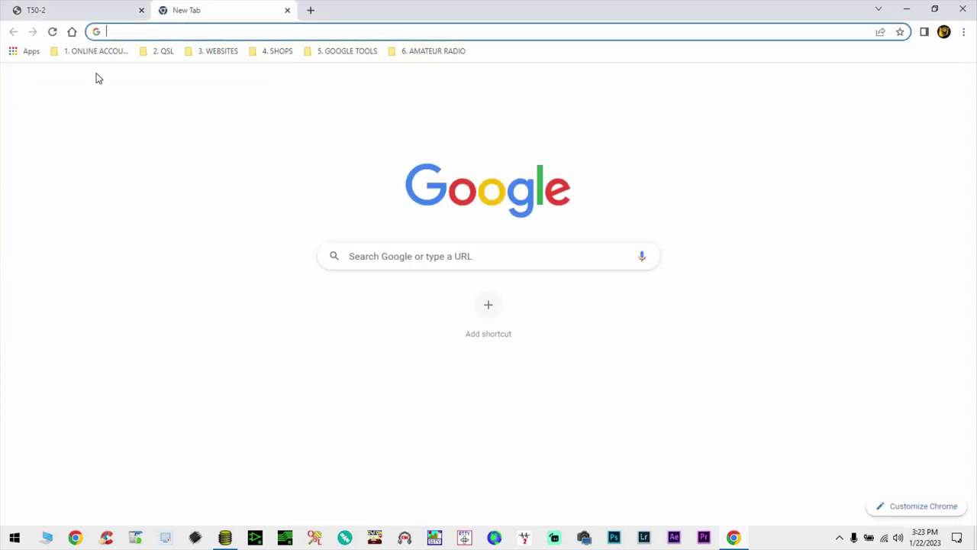
# Open DX Explorer from the 3. WEBSITES bookmarks and view the Sputnik Regenerative Receiver schematic full size.
pyautogui.click(223, 53)
pyautogui.click(195, 179)
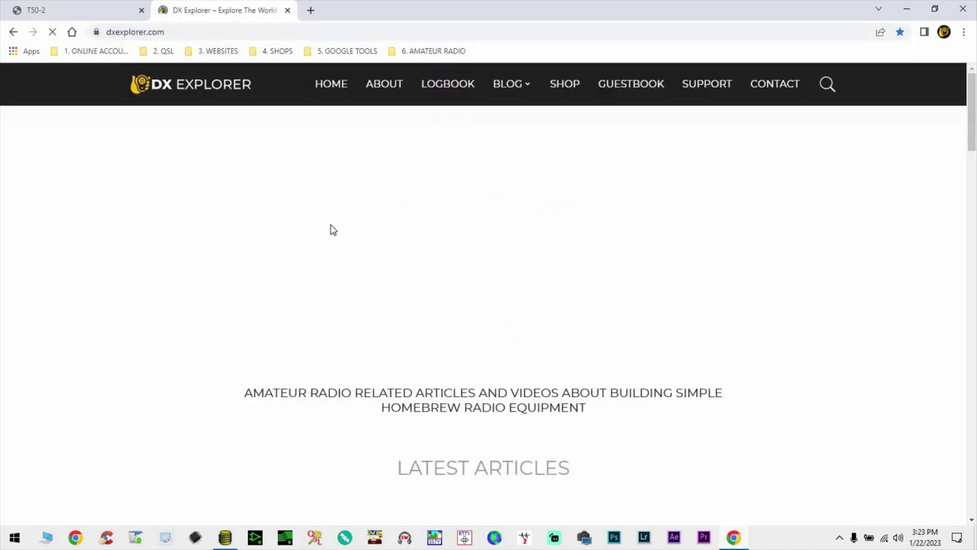
pyautogui.scroll(-7, 343, 233)
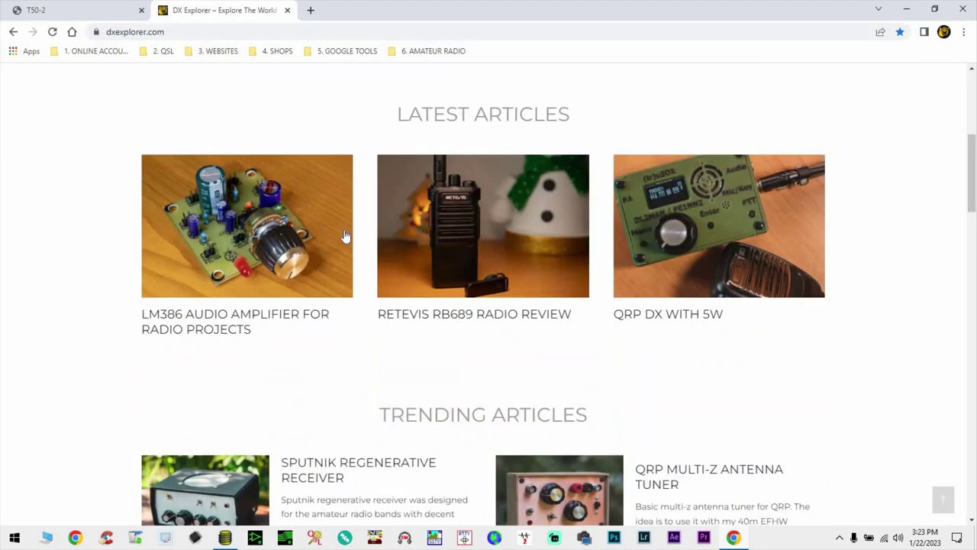
pyautogui.scroll(-1, 341, 238)
pyautogui.click(290, 225)
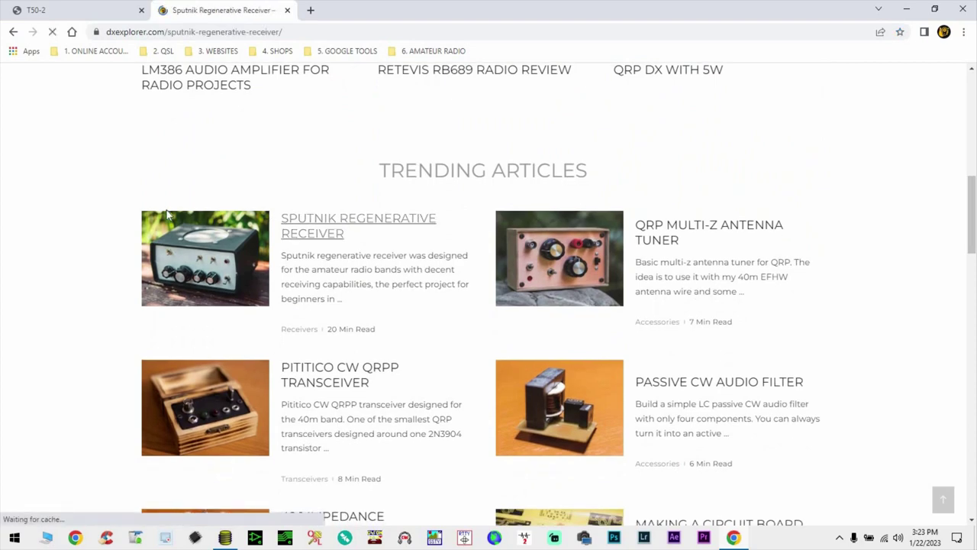
pyautogui.scroll(-10, 271, 227)
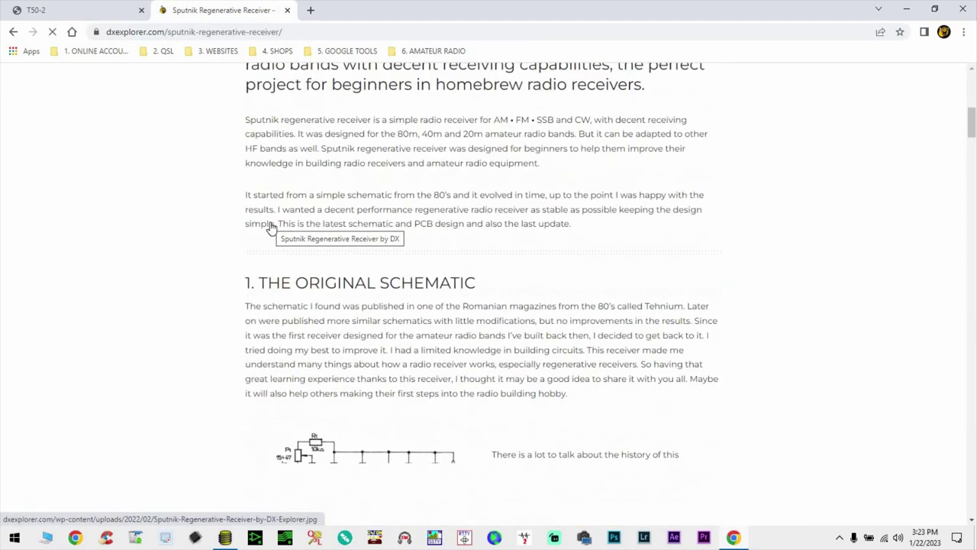
pyautogui.scroll(-10, 270, 228)
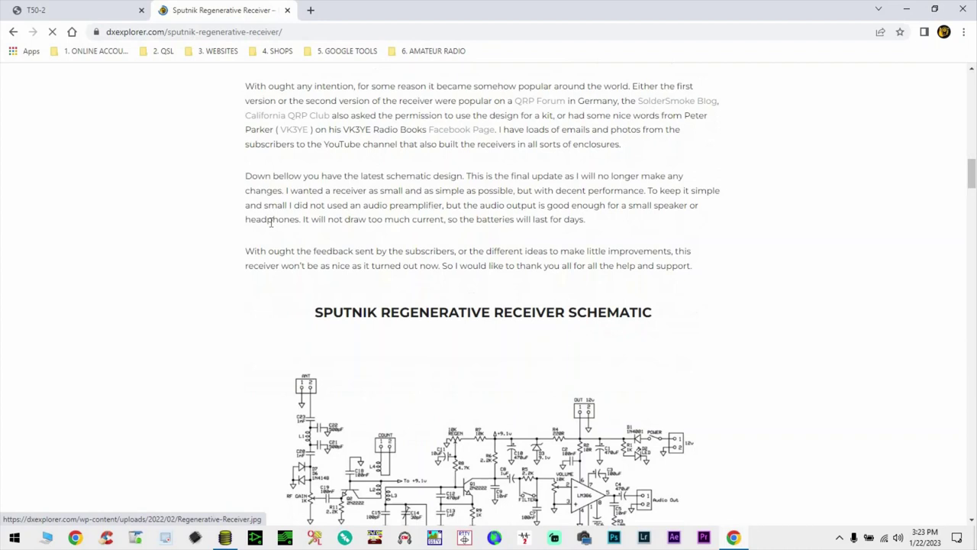
pyautogui.click(354, 223)
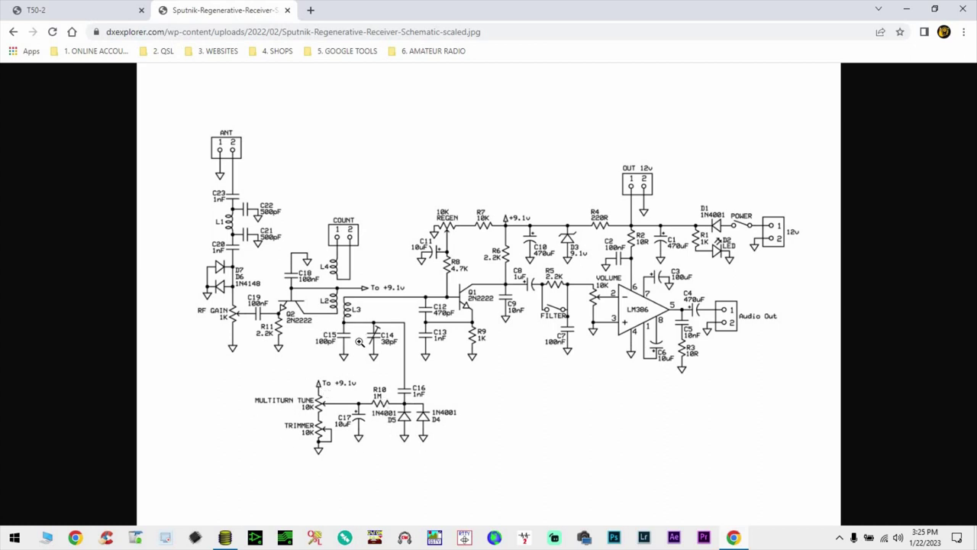
pyautogui.click(287, 10)
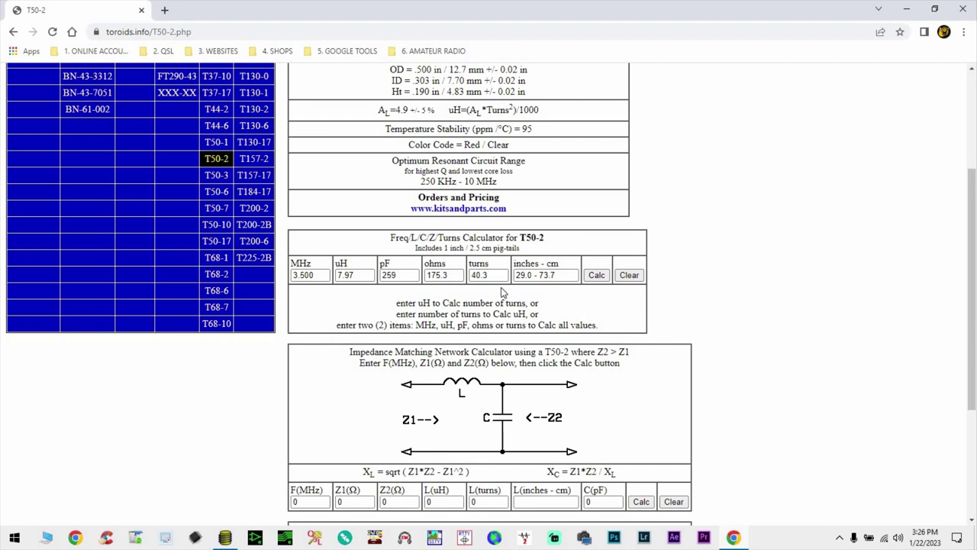
# Select the 40.3 turns result, then reset every T50-2 calculator field to 0.
pyautogui.click(479, 275)
pyautogui.click(628, 275)
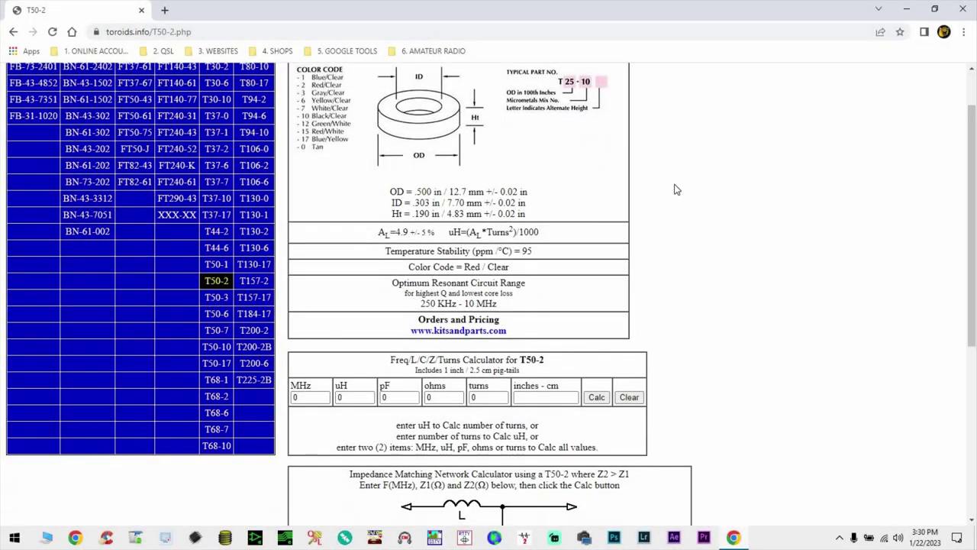
# Scroll the T50-2 page to check the calculator fields all read 0, ending near the top.
pyautogui.scroll(1, 675, 191)
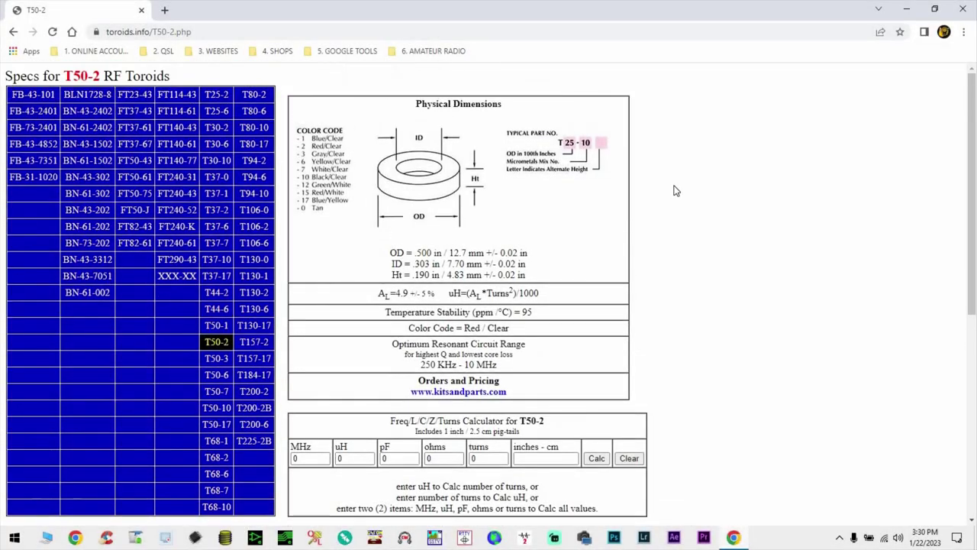
pyautogui.scroll(-2, 715, 279)
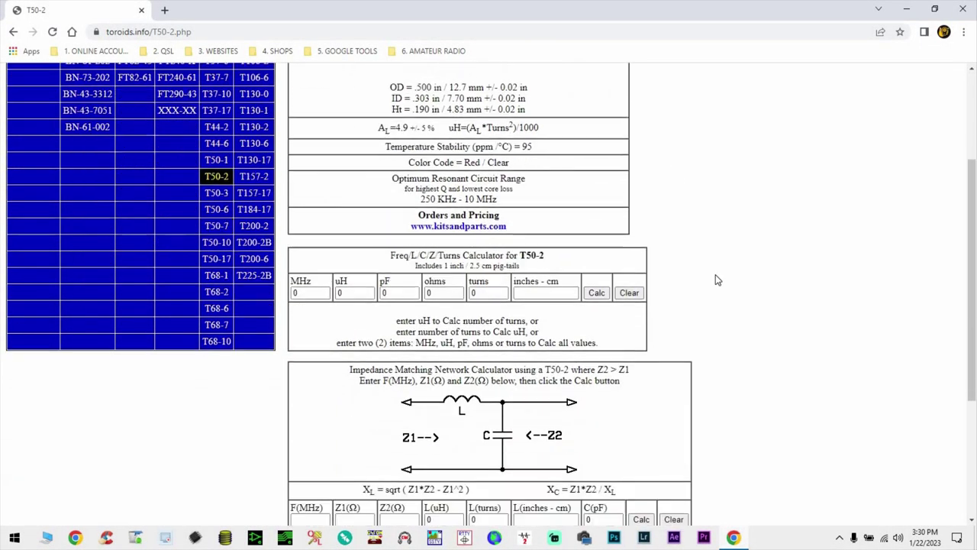
pyautogui.scroll(-3, 715, 279)
pyautogui.scroll(5, 715, 279)
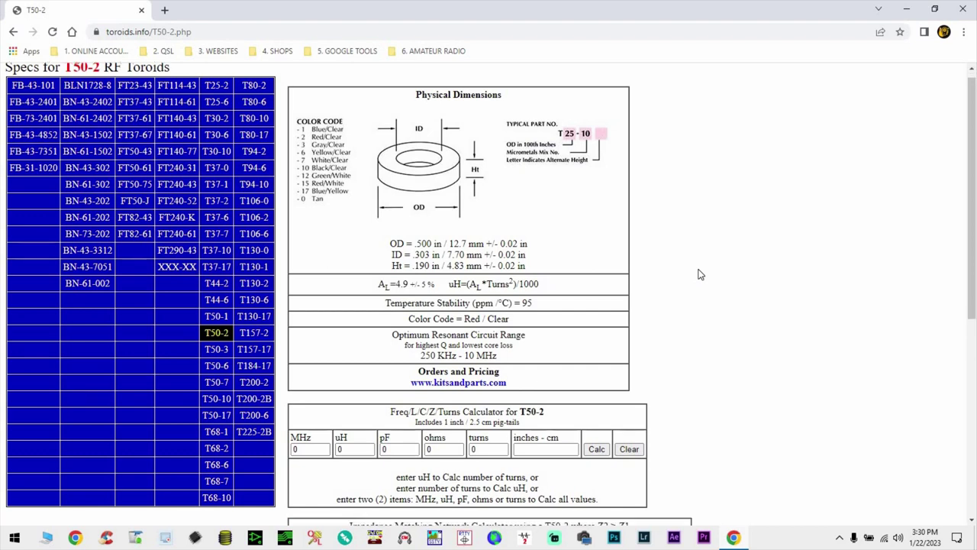
pyautogui.scroll(-3, 701, 274)
pyautogui.scroll(3, 700, 274)
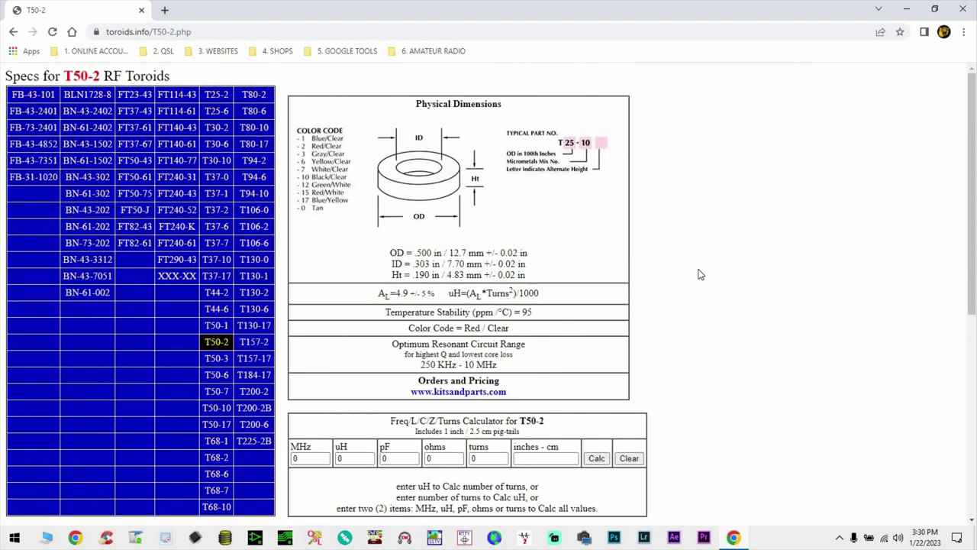